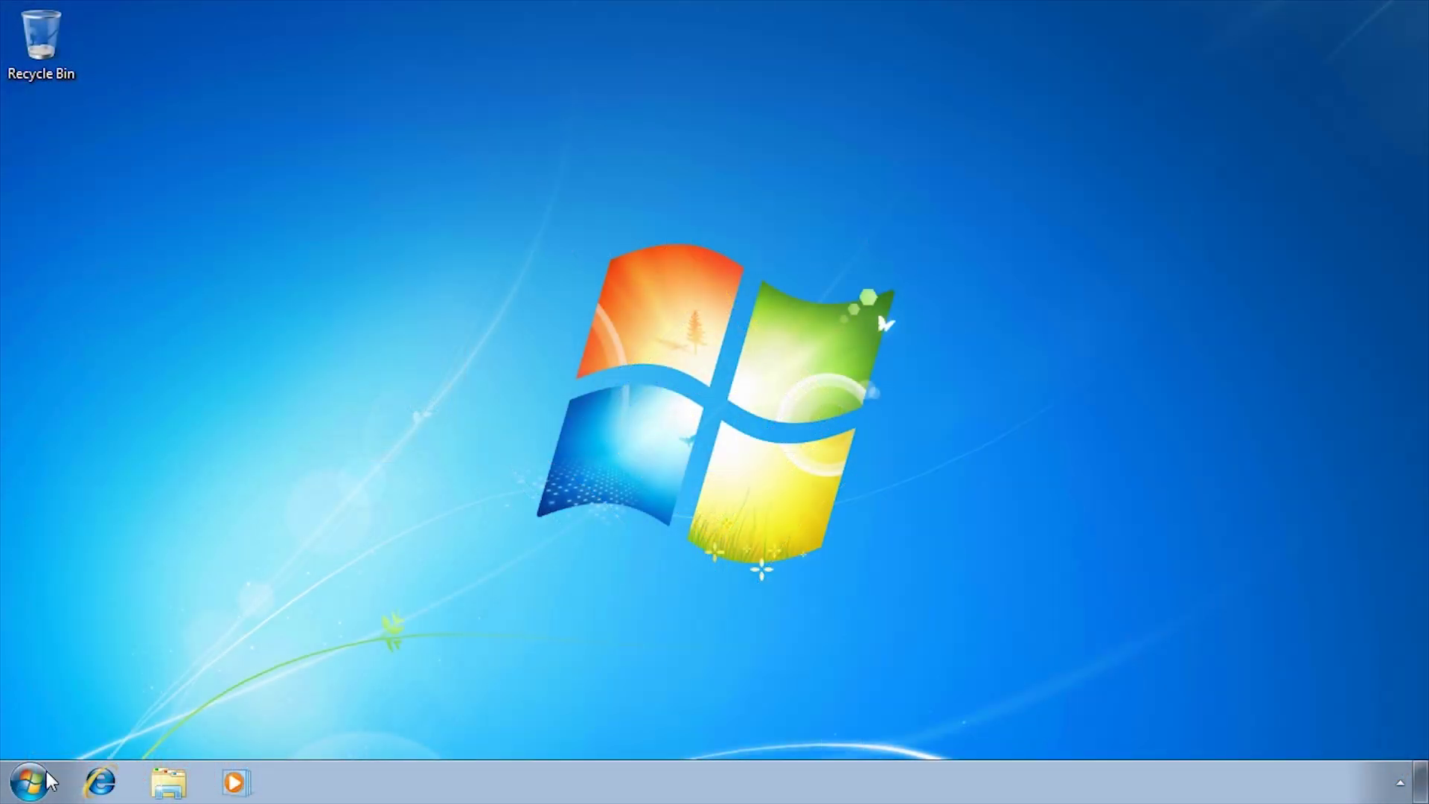
Step: Launch Local Users and Groups (lusrmgr) from Start and list the local groups
left_click(45, 780)
type("lusrmg")
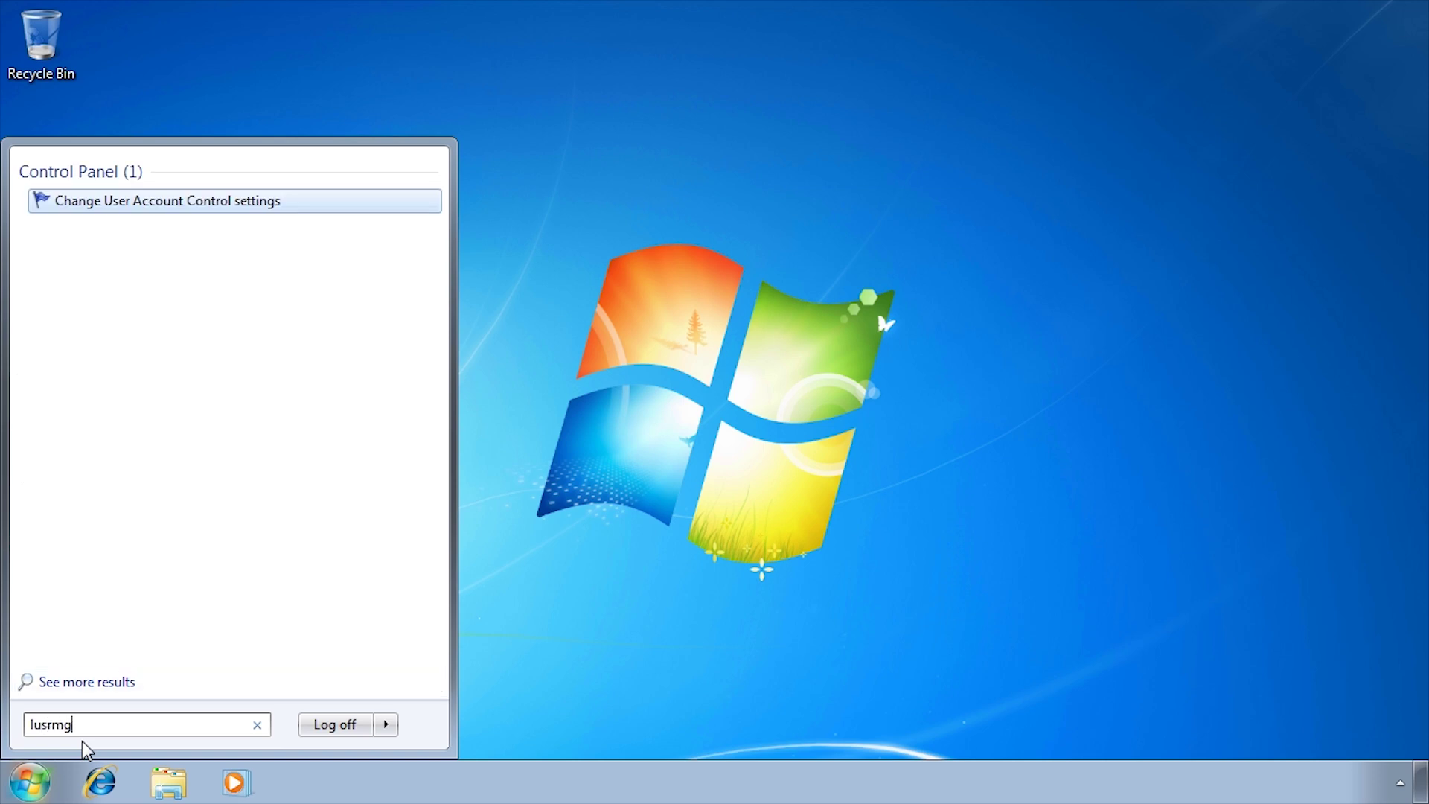
type("r.msc")
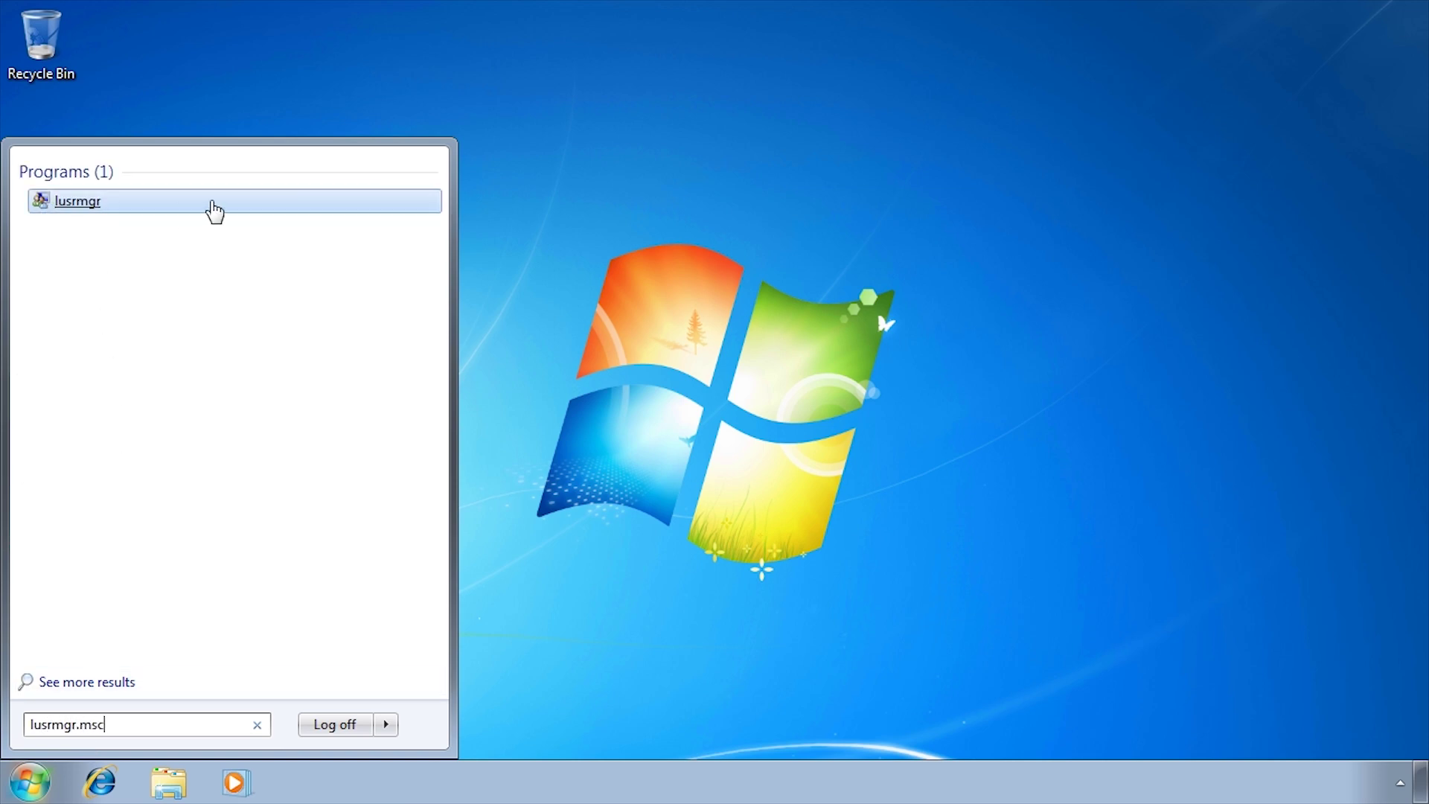
left_click(208, 201)
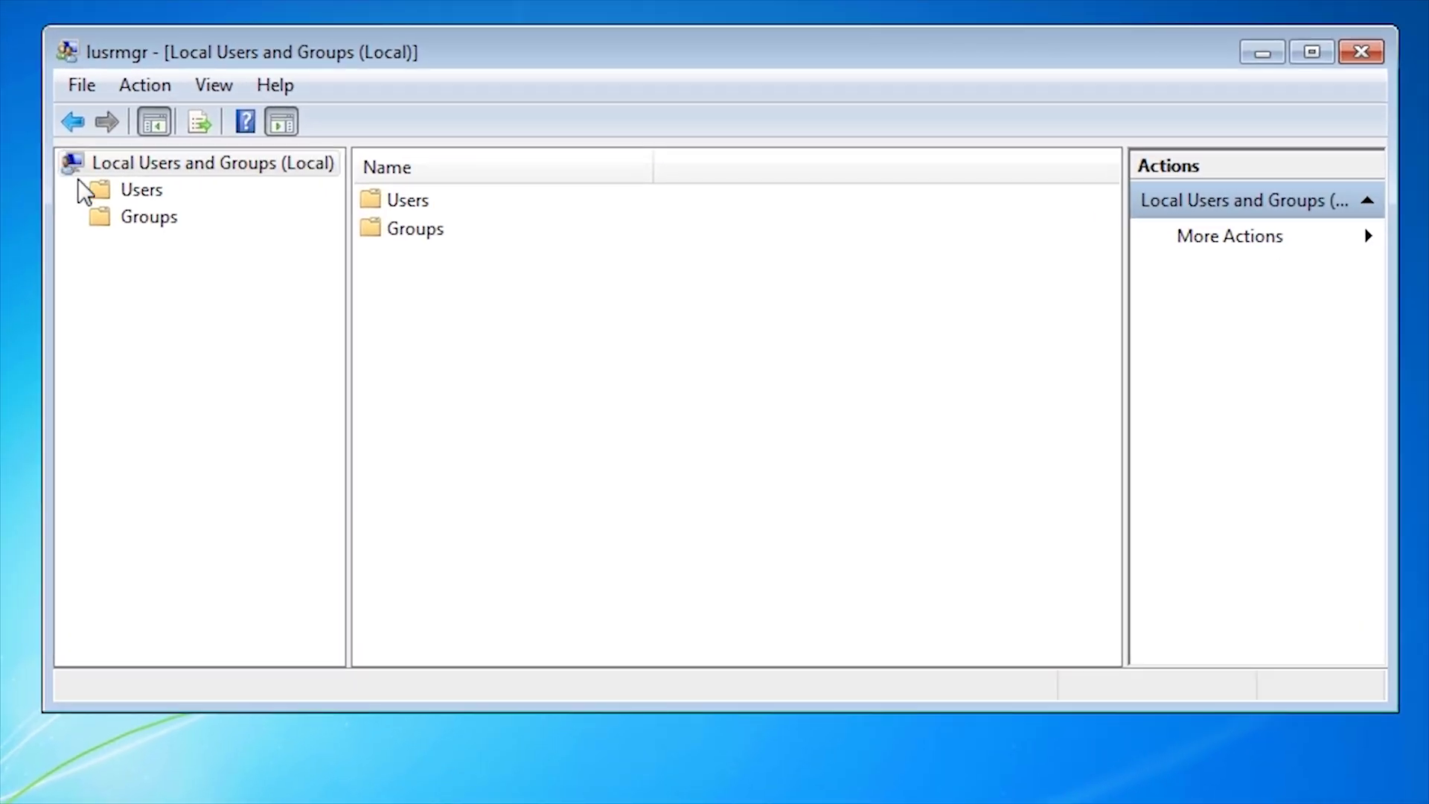
left_click(118, 212)
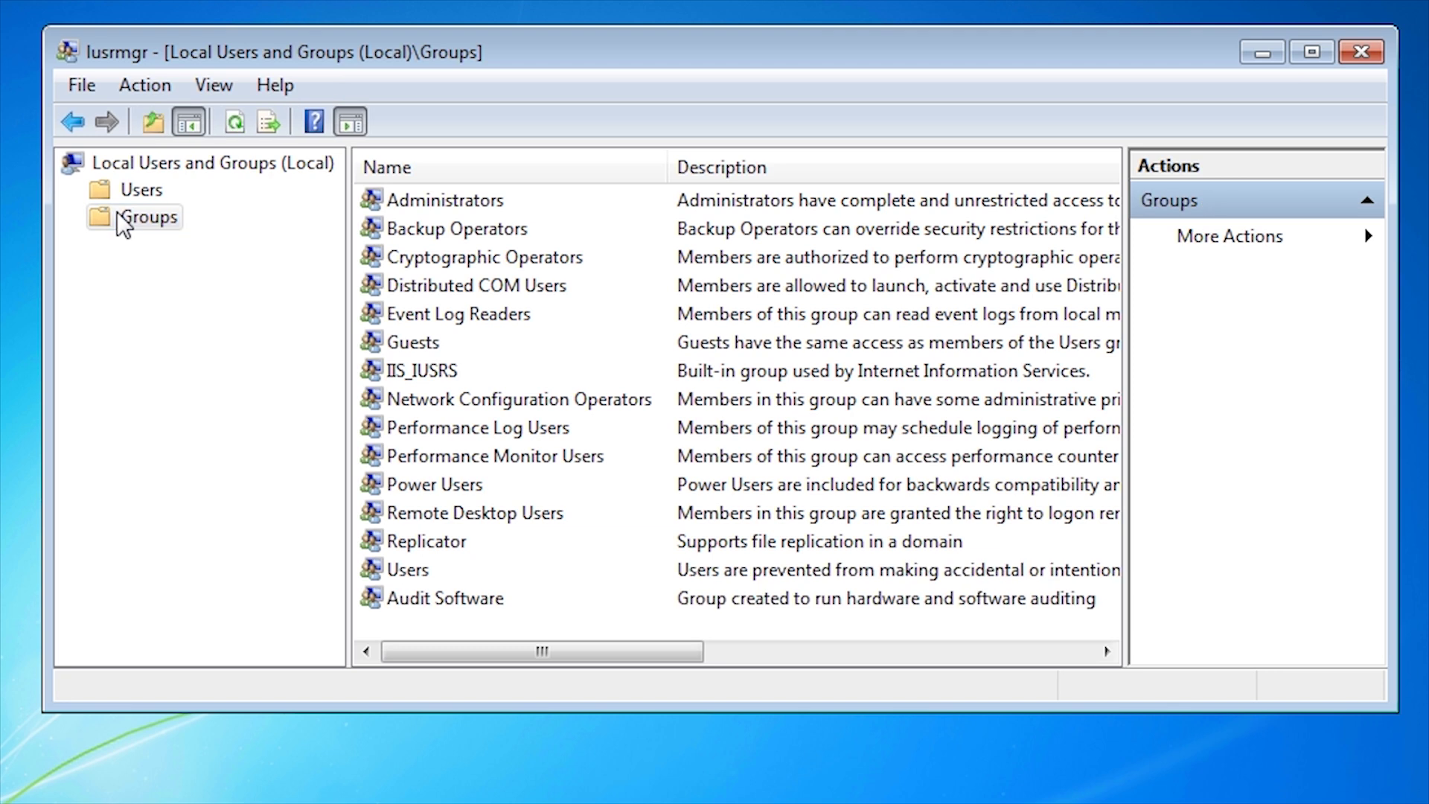
Step: Confirm Audit Software's only member is Domain Admins, then close the console
left_click(381, 602)
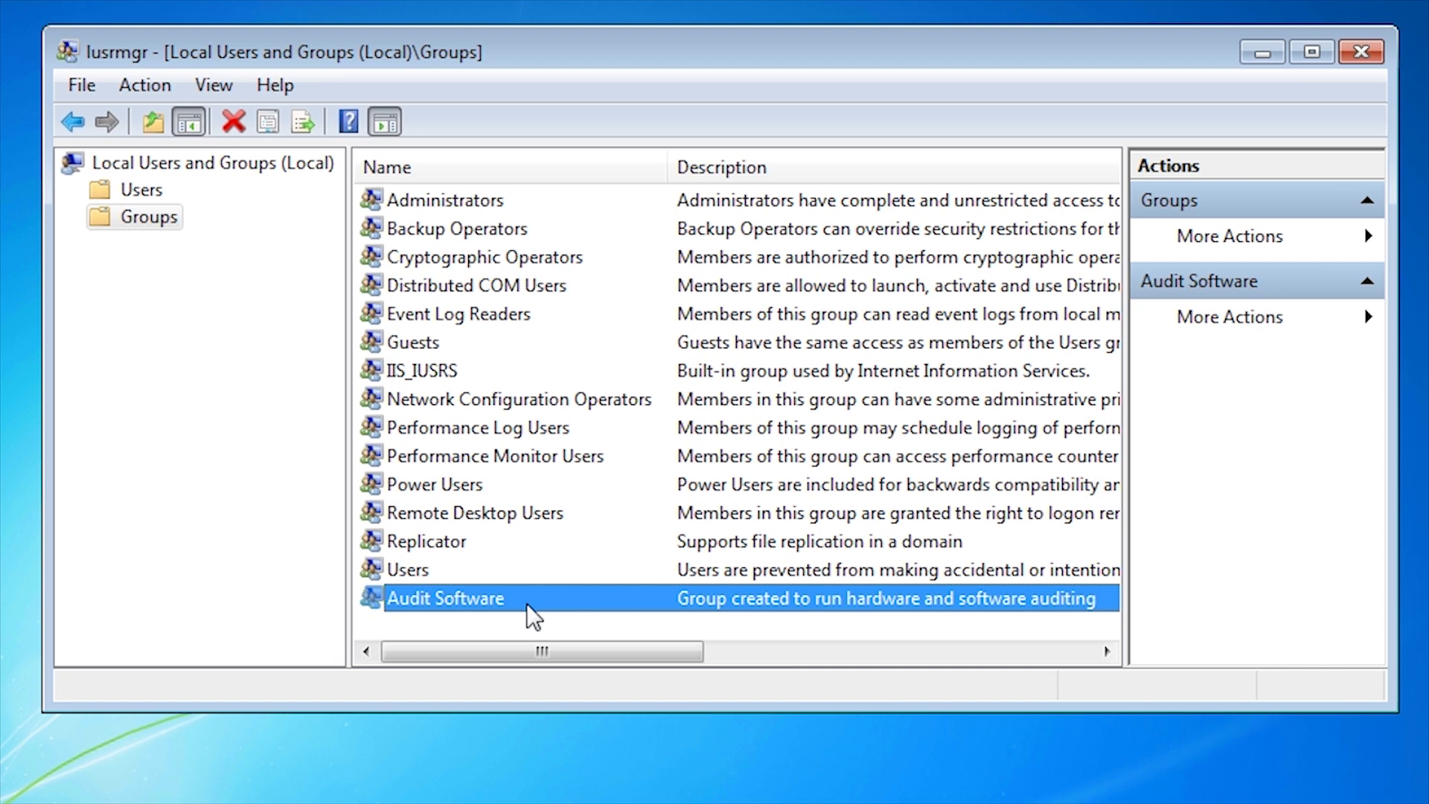
double_click(525, 603)
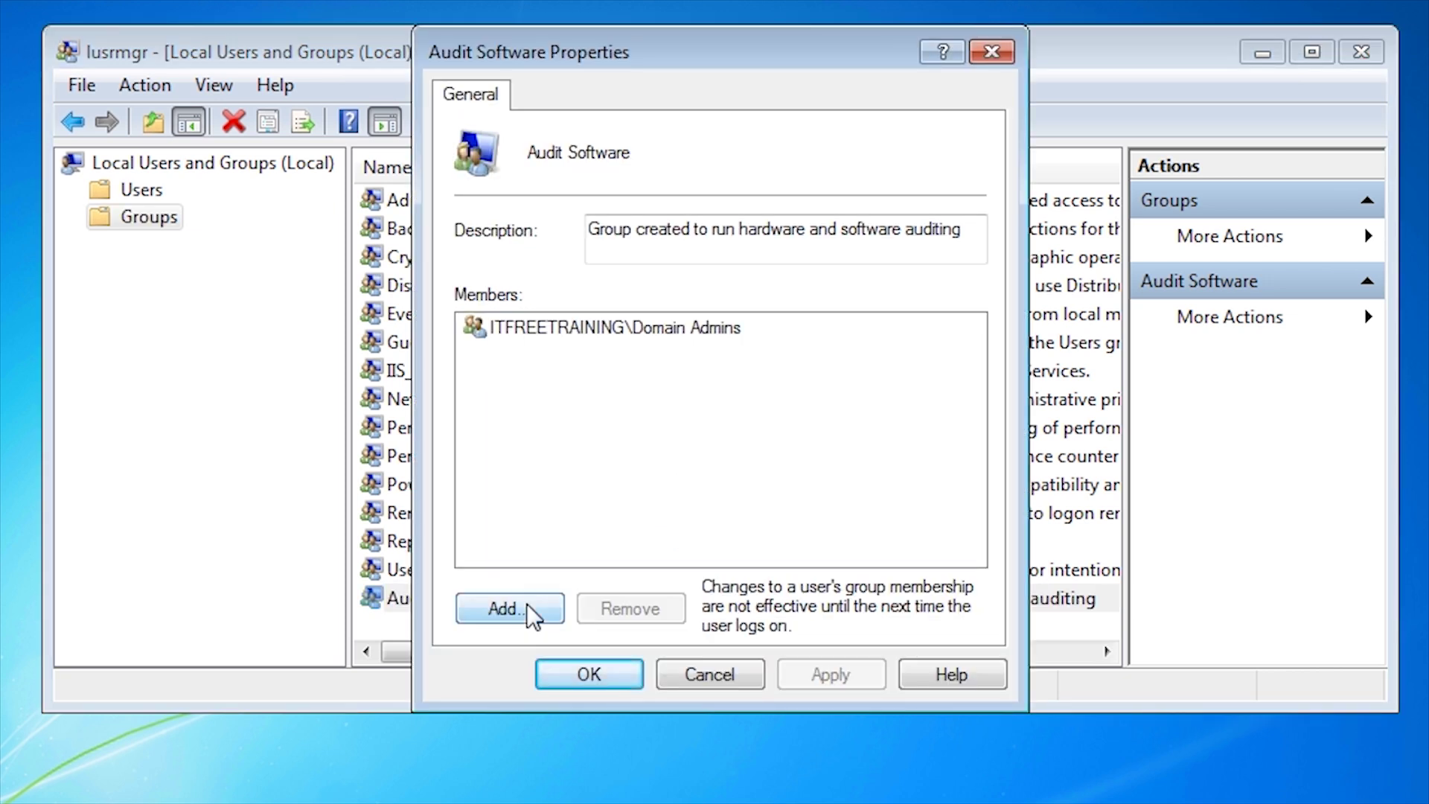
left_click(485, 328)
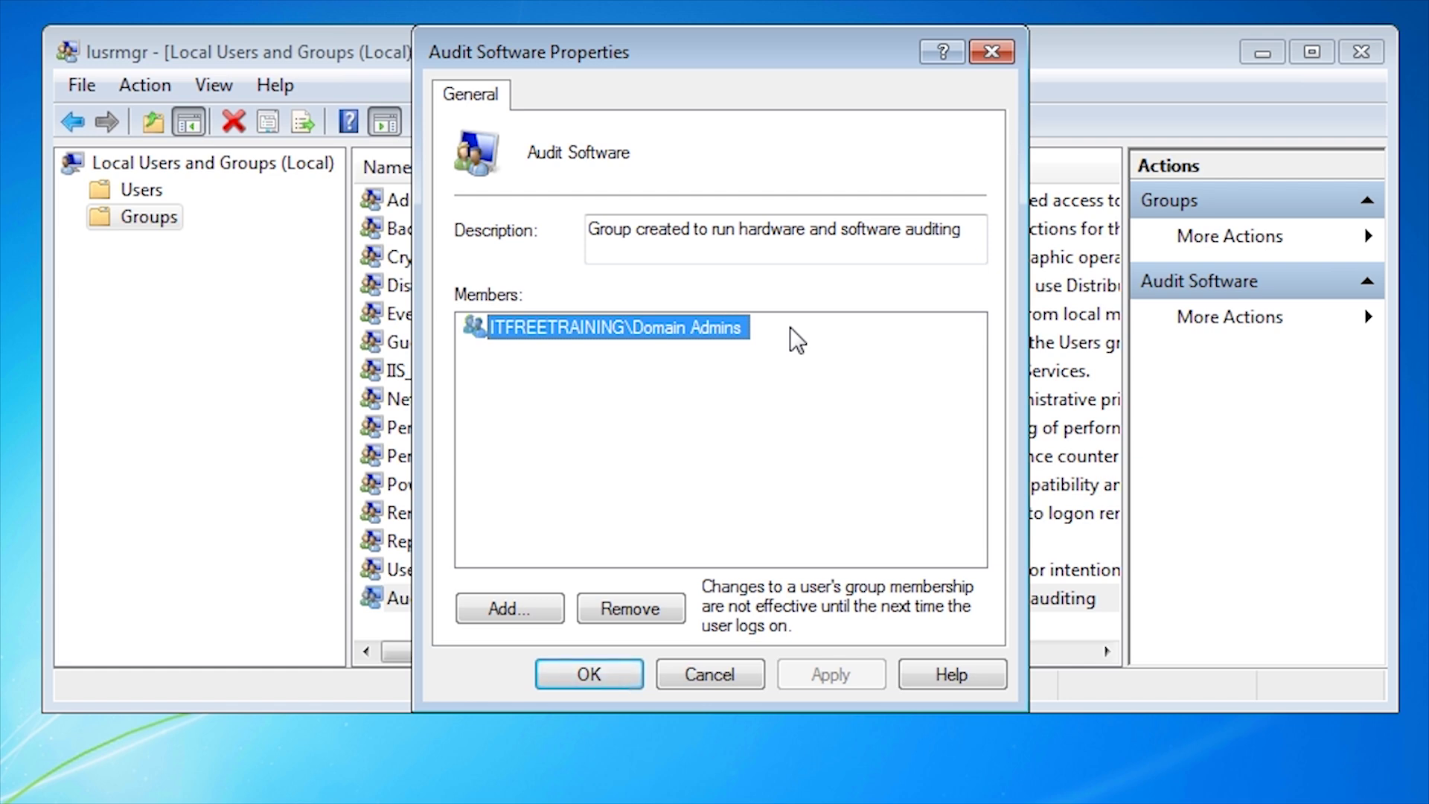
left_click(991, 51)
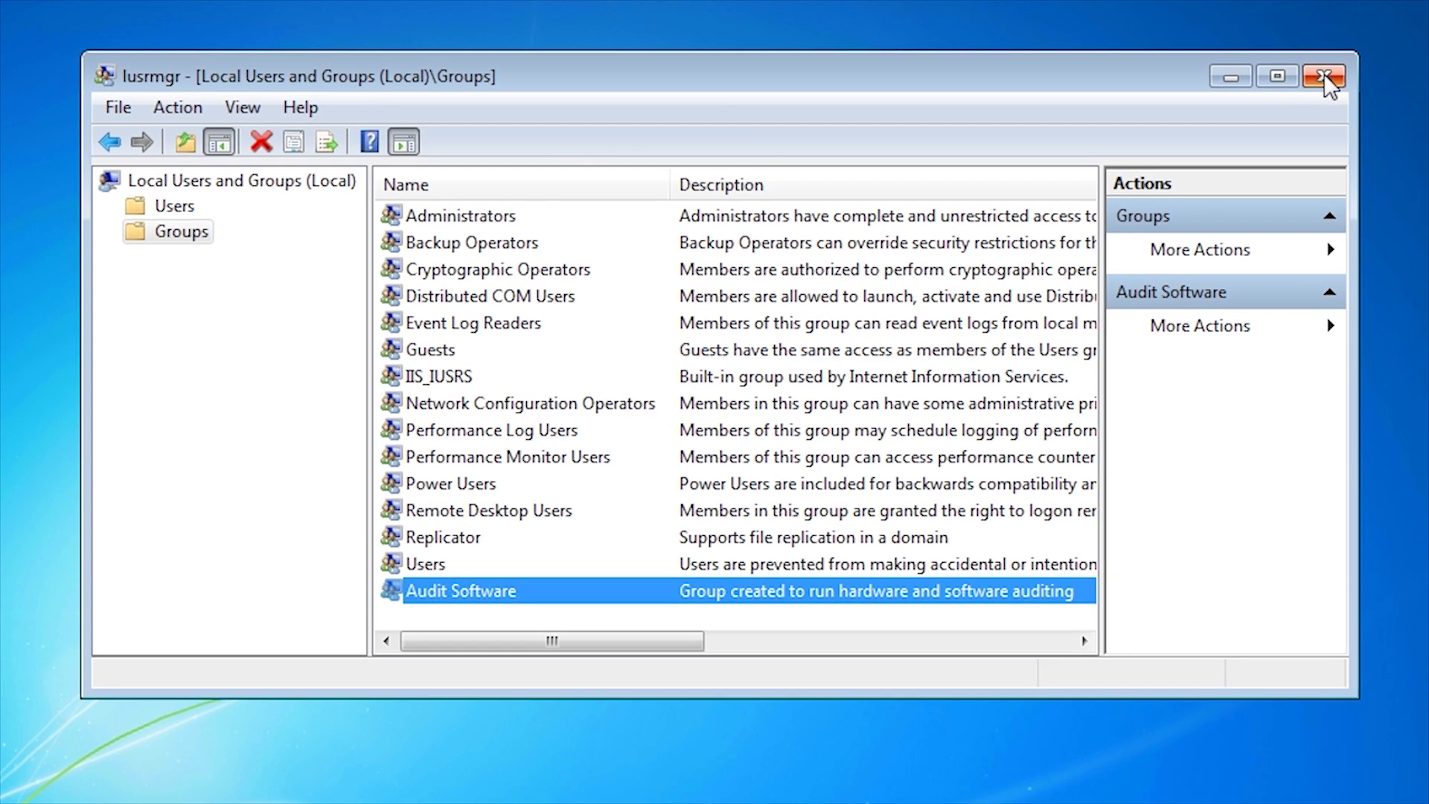
left_click(1323, 73)
Step: Edit the New York Policy GPO from the New York OU in Group Policy Management
left_click(30, 782)
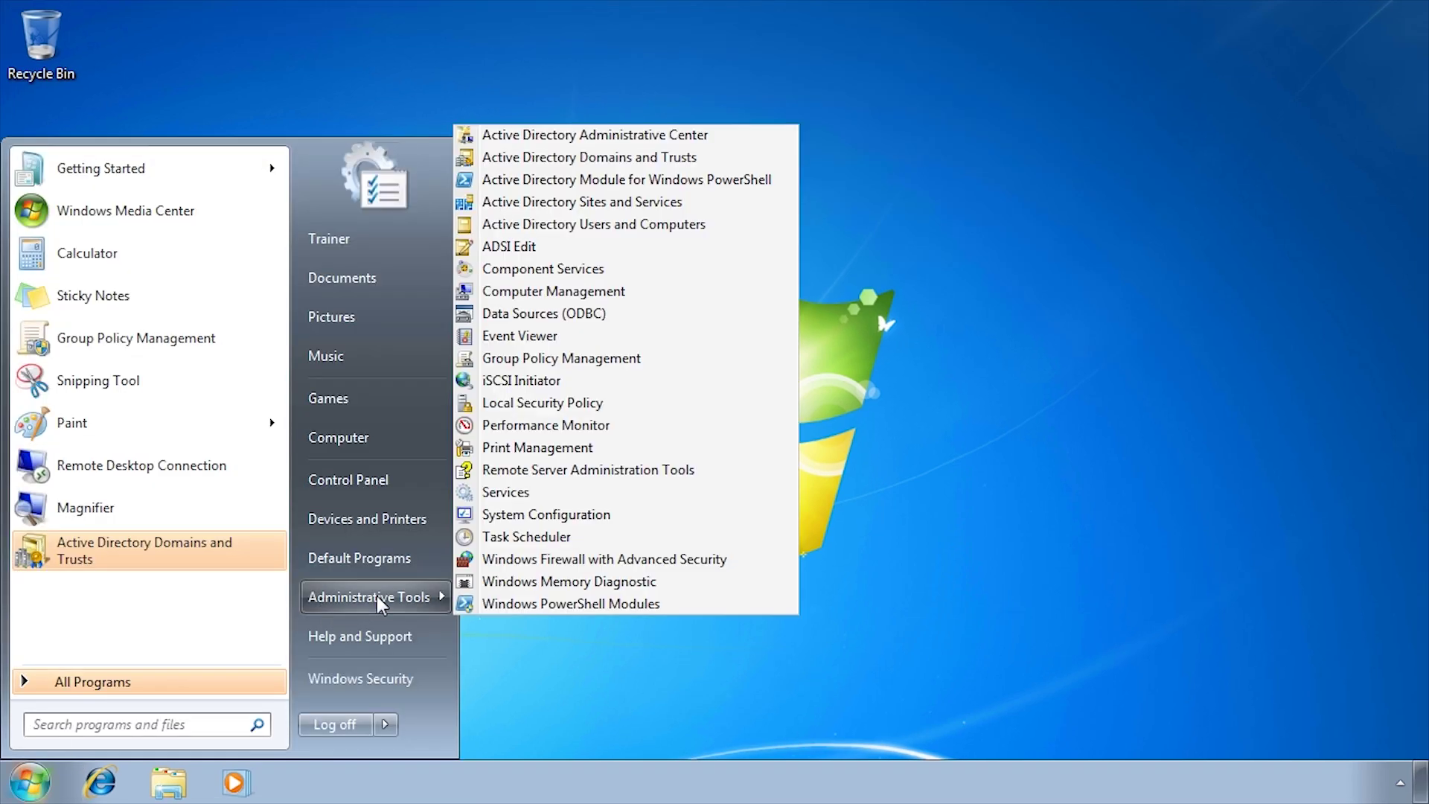
left_click(699, 360)
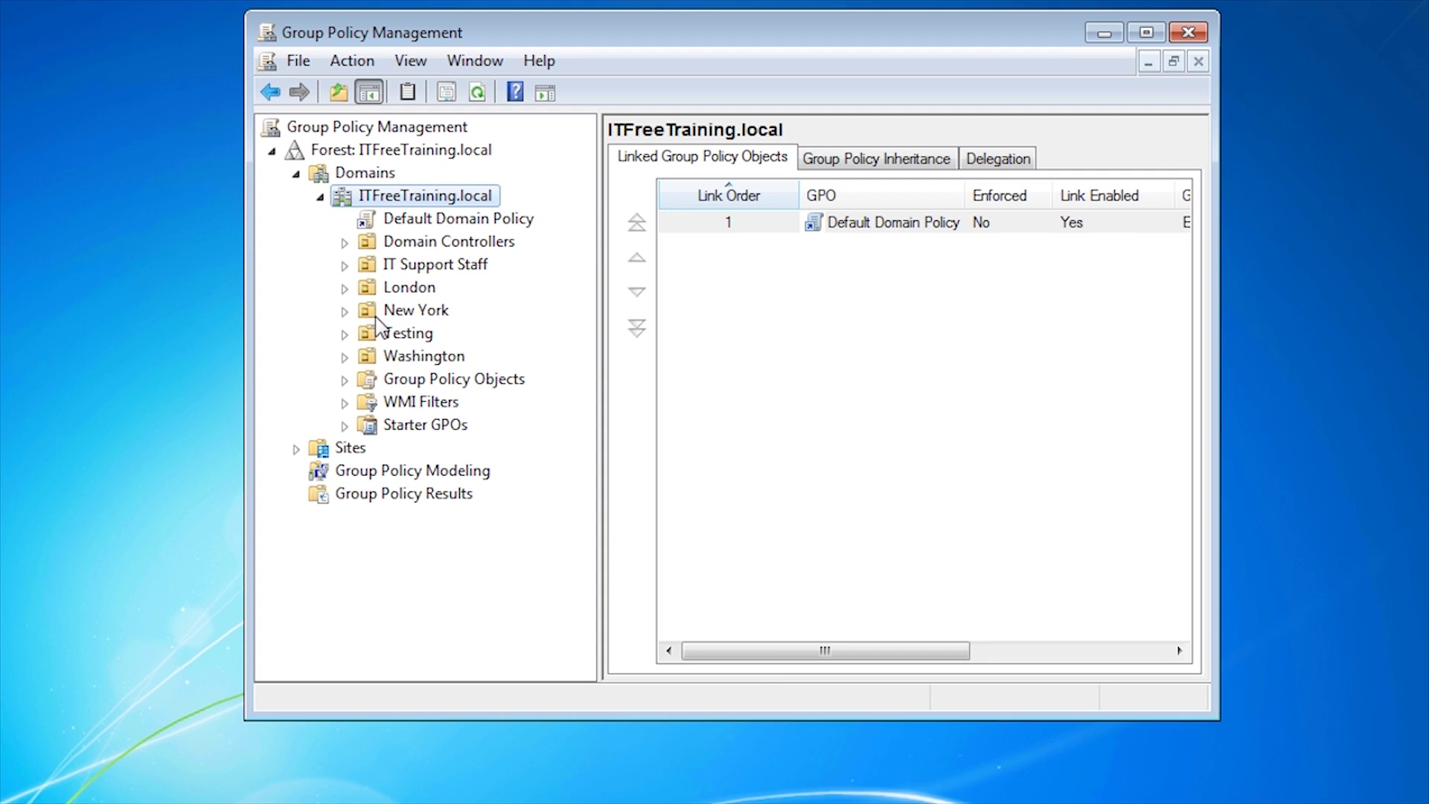
double_click(377, 317)
left_click(427, 357)
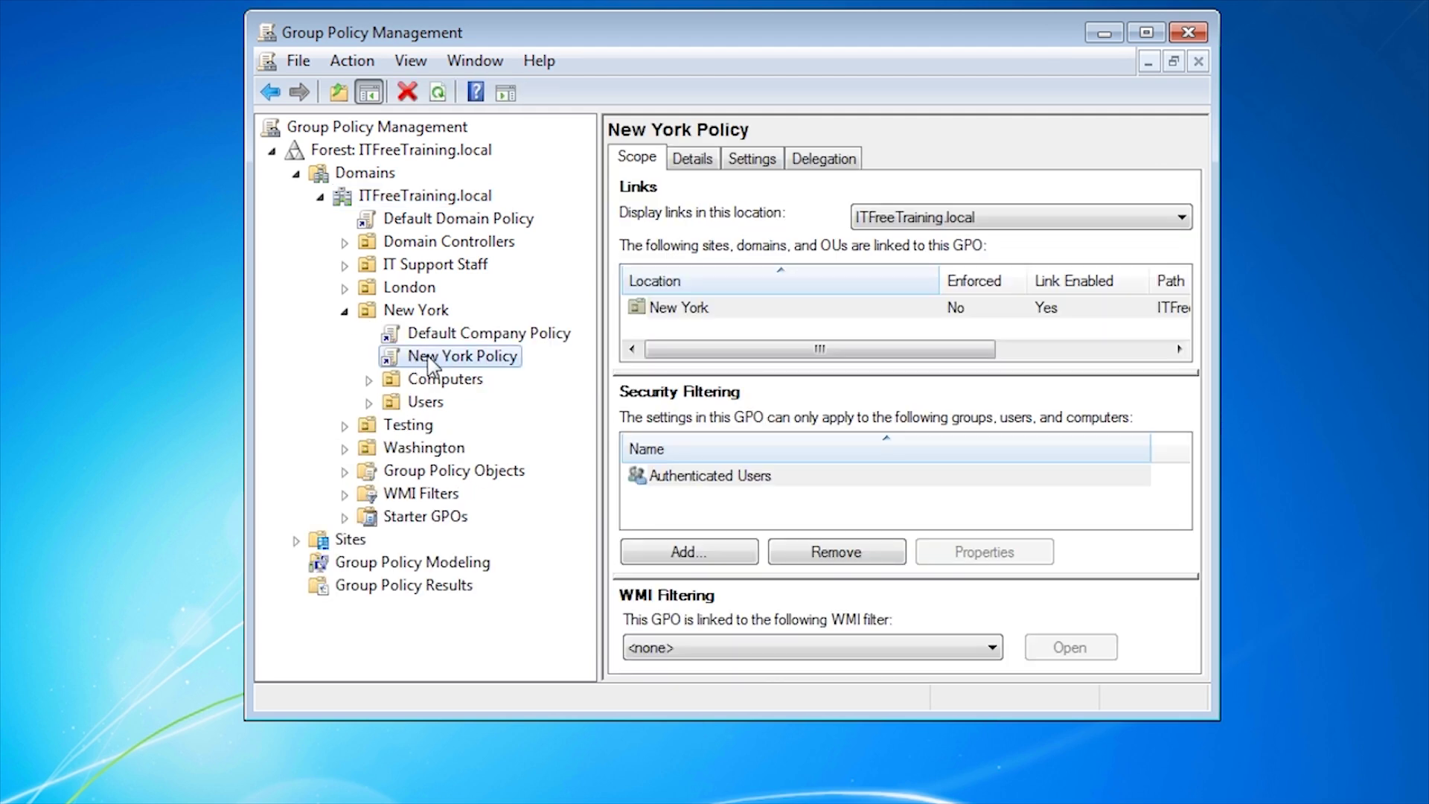
right_click(491, 370)
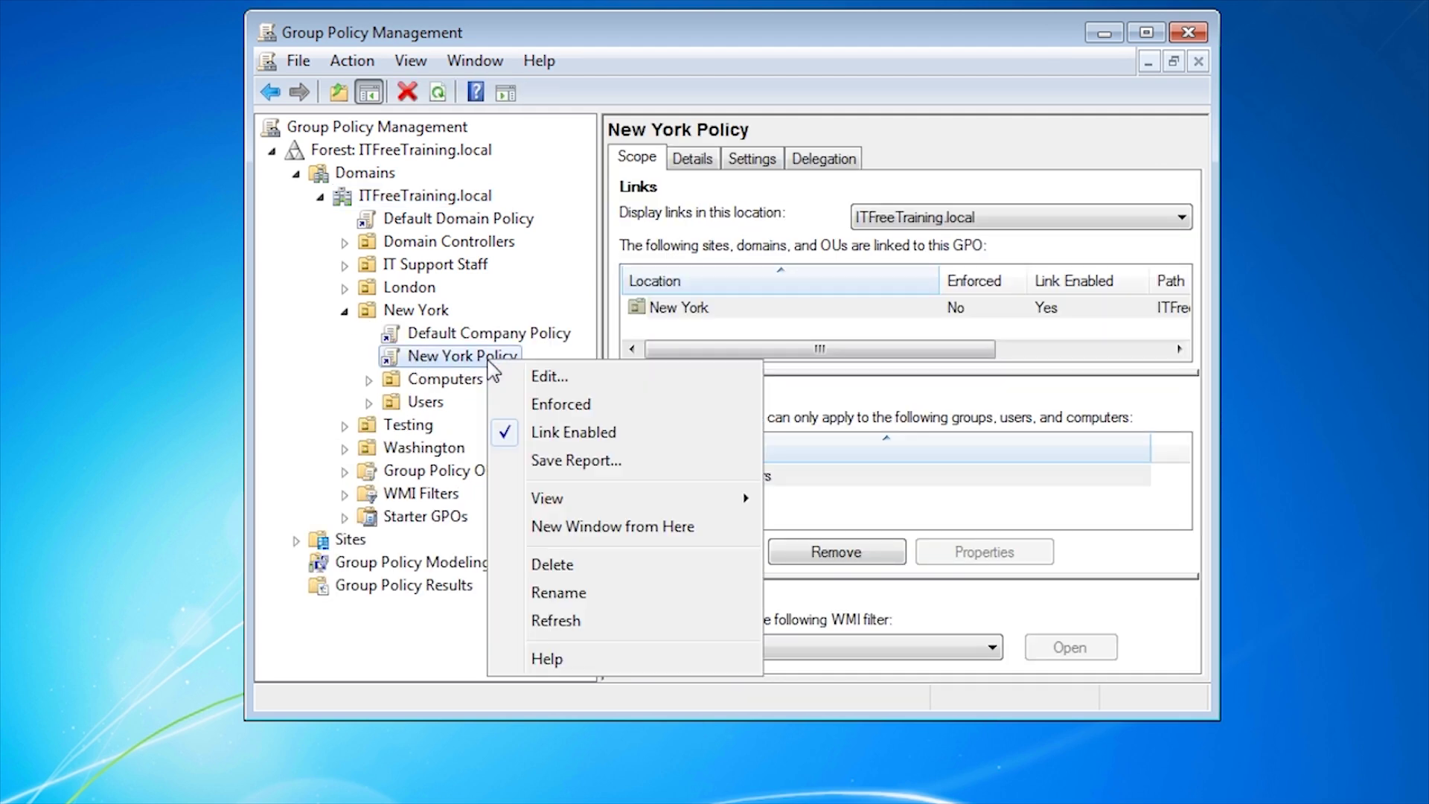
left_click(697, 385)
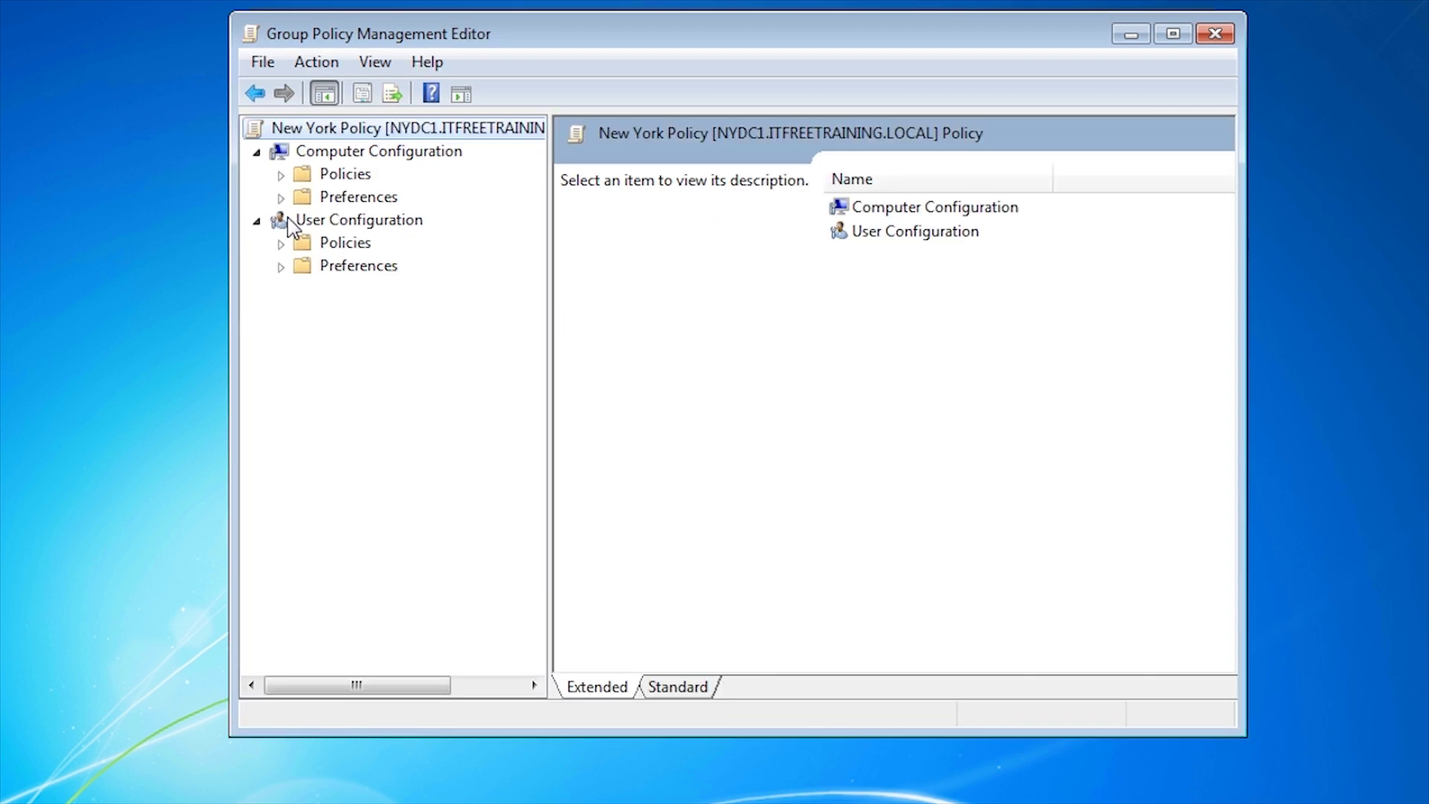
Step: Show the Computer Configuration Local Users and Groups preferences under Control Panel Settings
left_click(281, 197)
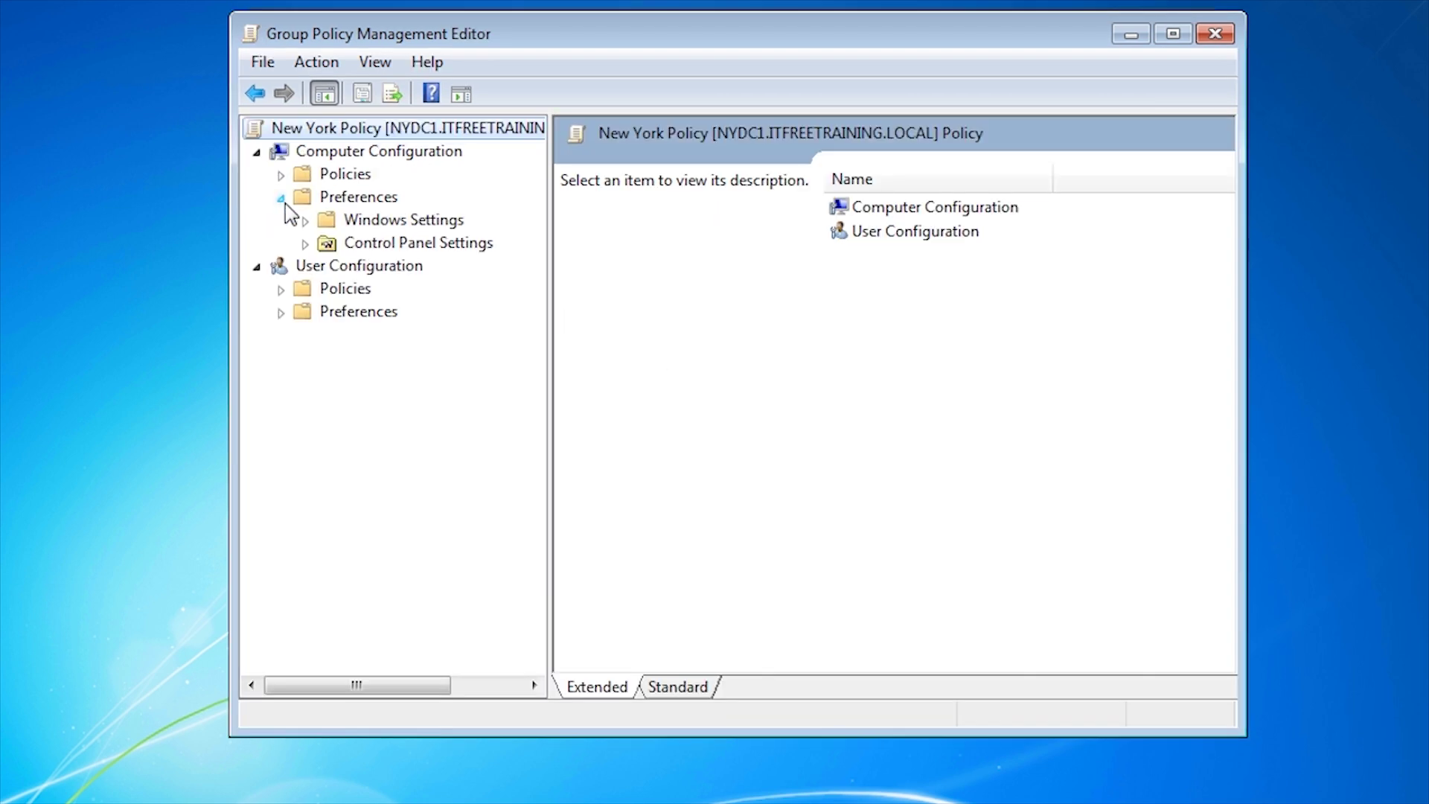
left_click(306, 243)
left_click(370, 338)
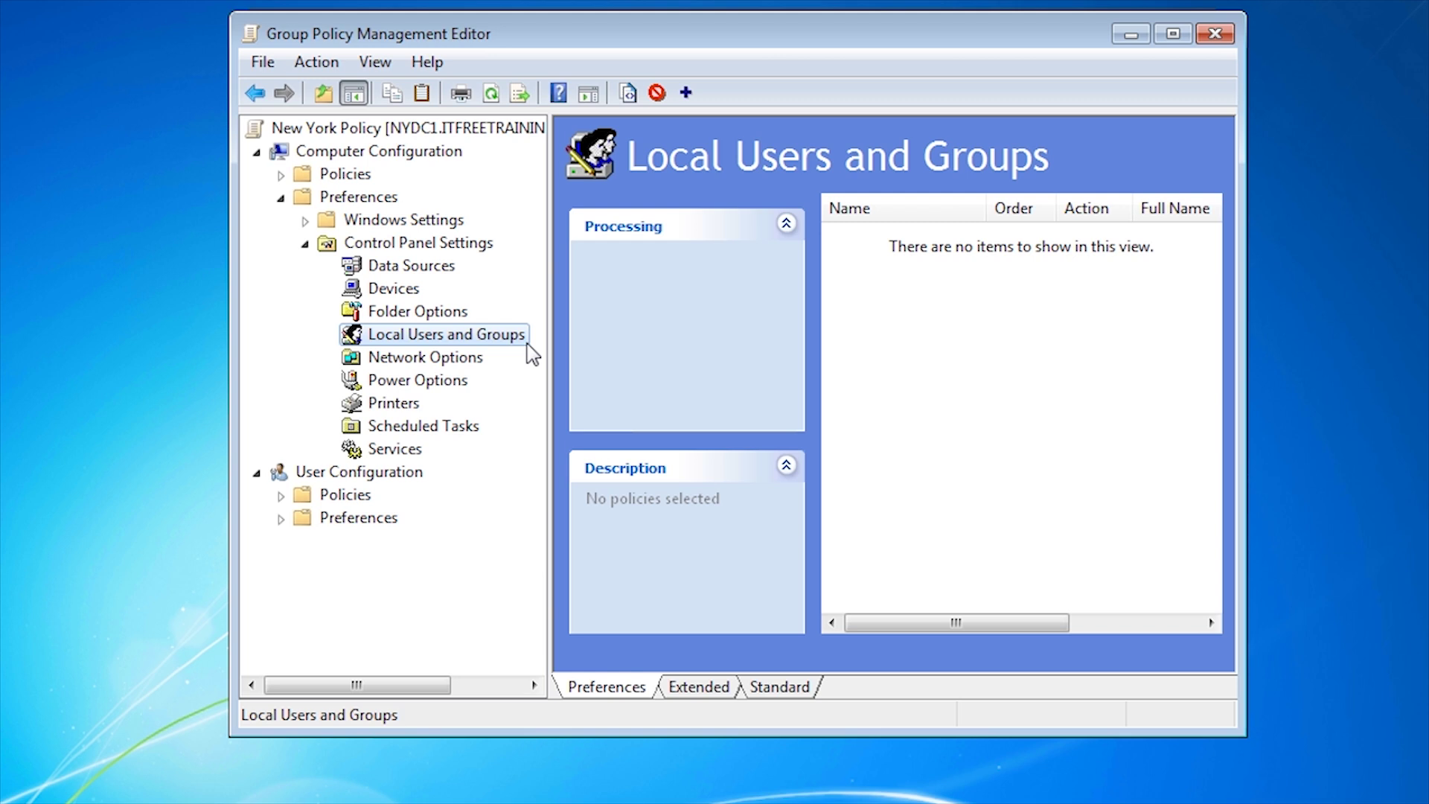
Step: Collapse Computer Configuration and show the empty User Configuration Local Users and Groups preferences
left_click(257, 150)
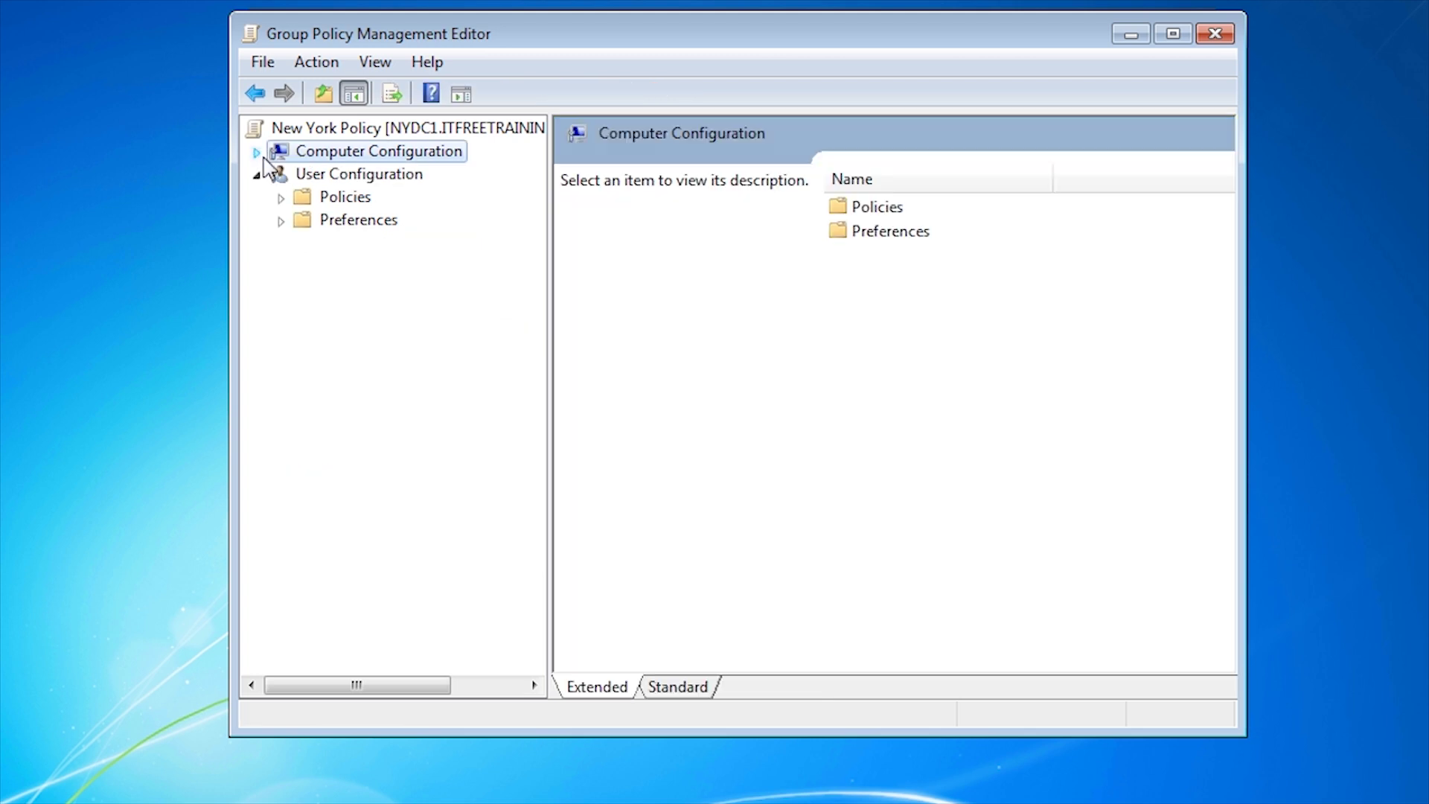
left_click(282, 220)
left_click(307, 267)
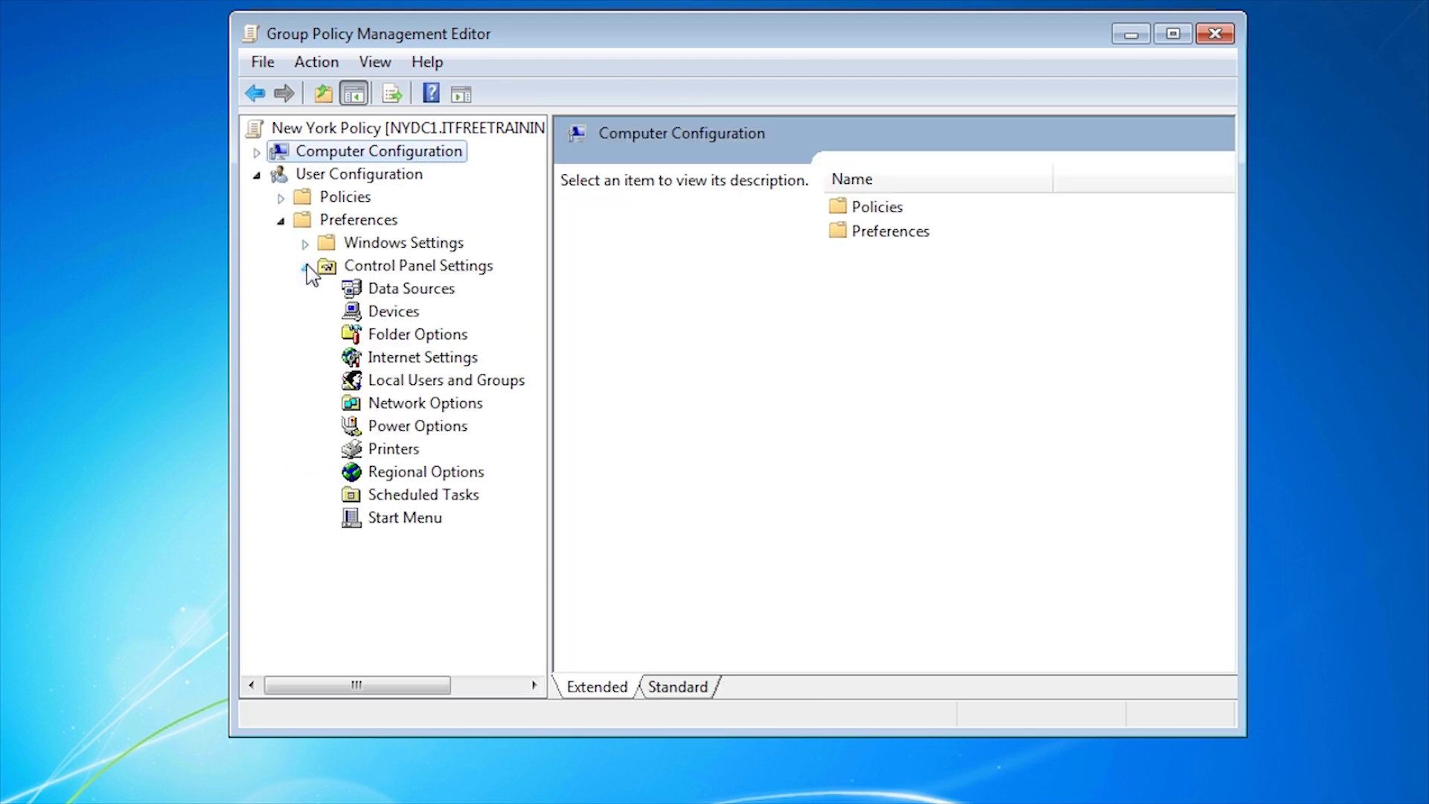
left_click(503, 385)
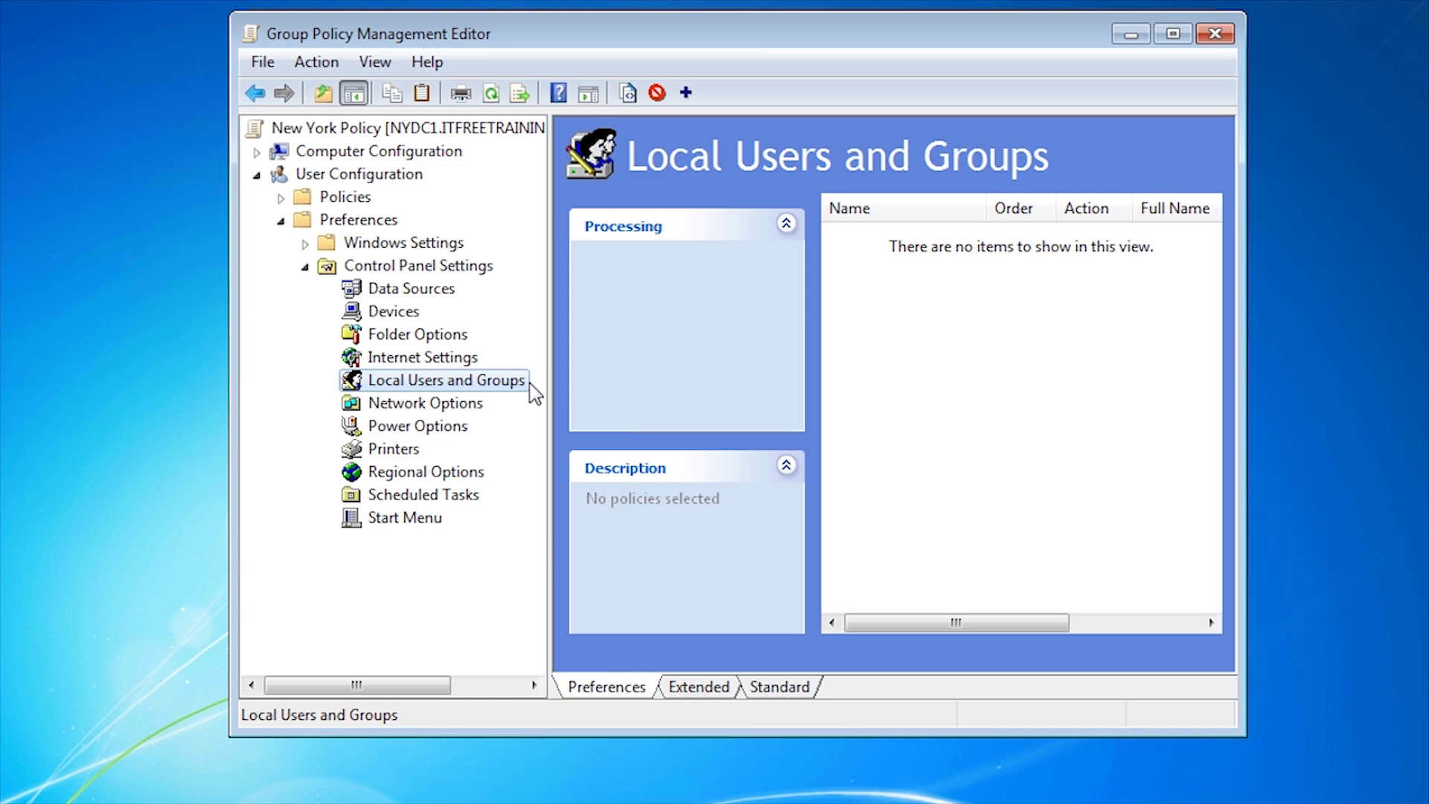
Step: Create a new Local Group preference item with the Update action
right_click(835, 338)
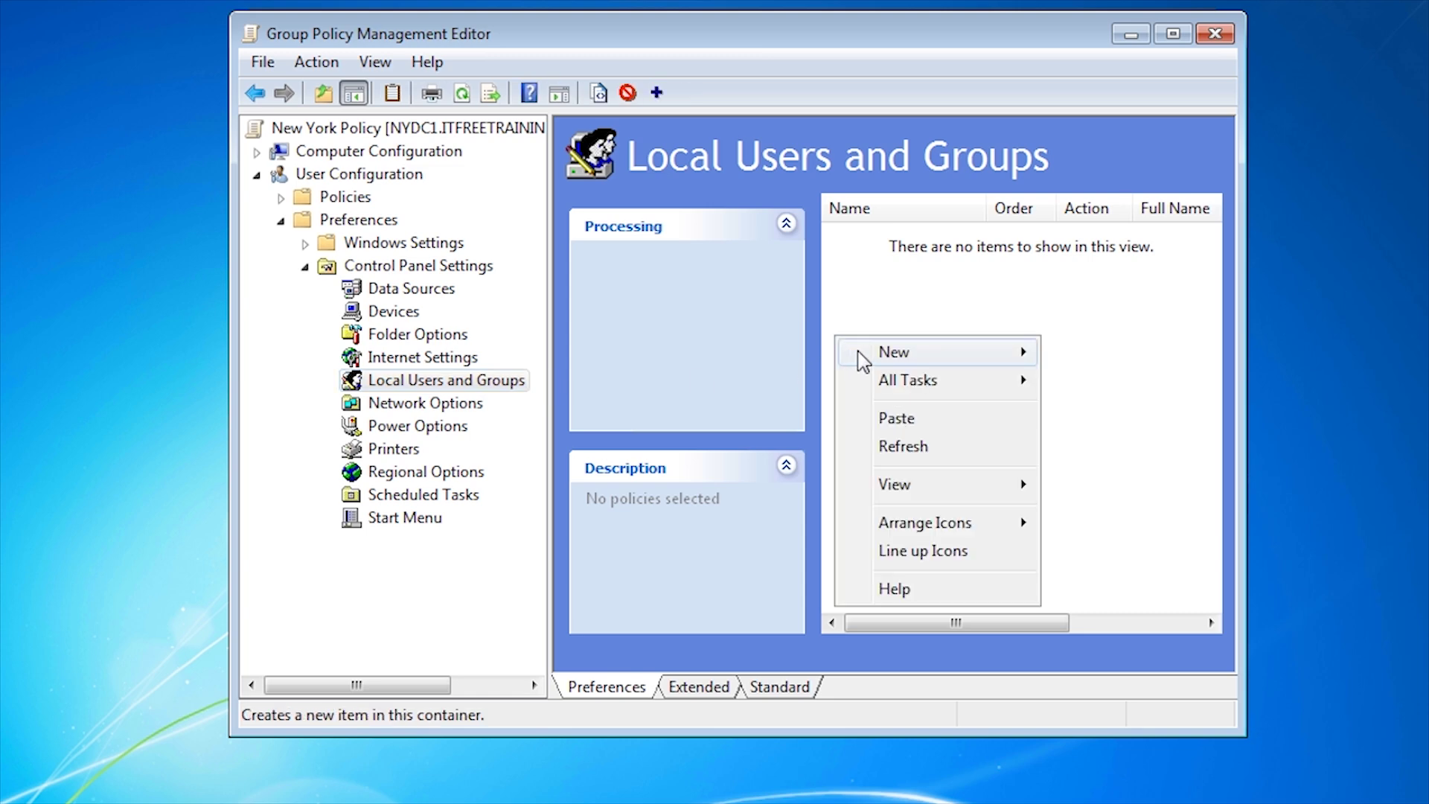
mouse_move(939, 352)
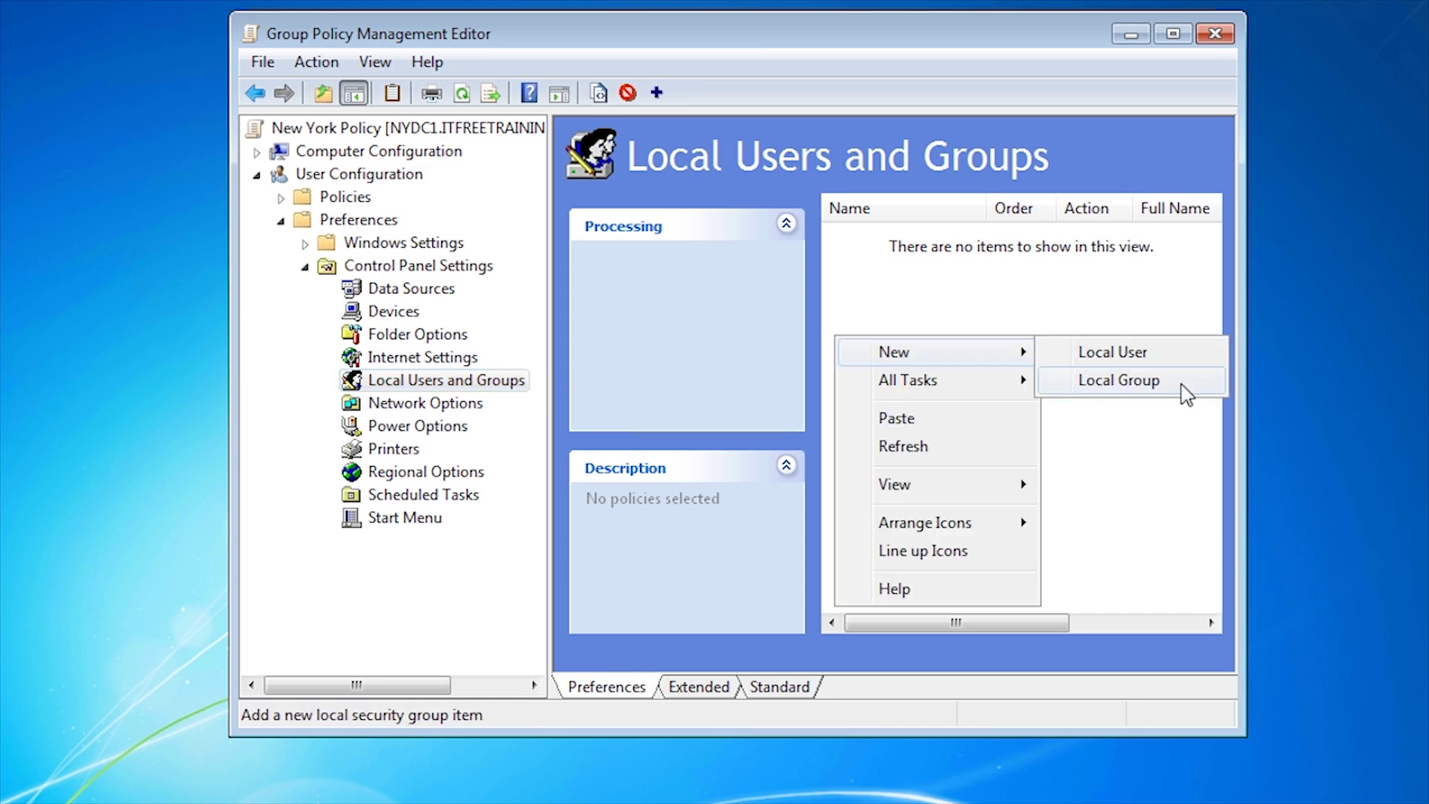
left_click(1182, 384)
left_click(853, 147)
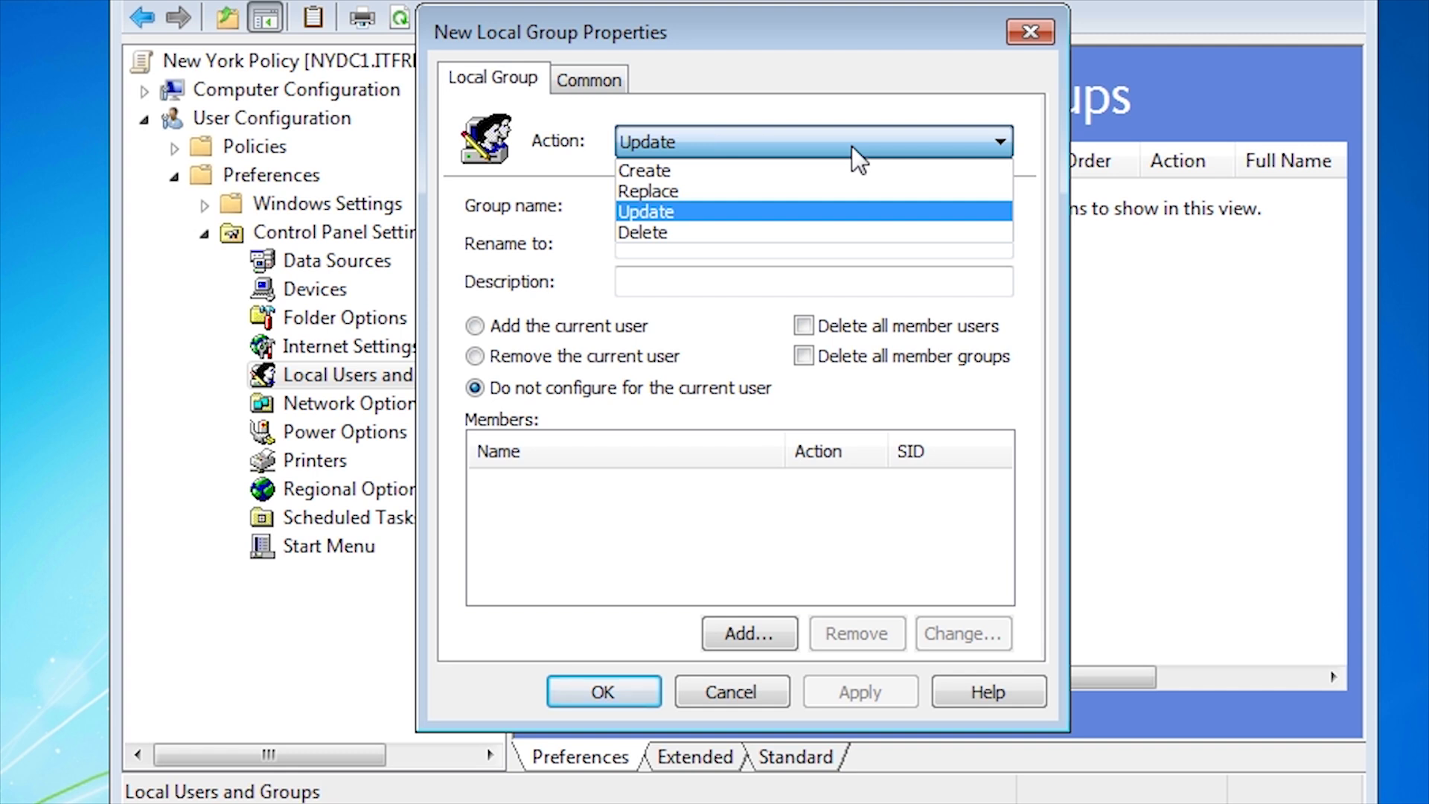
left_click(853, 147)
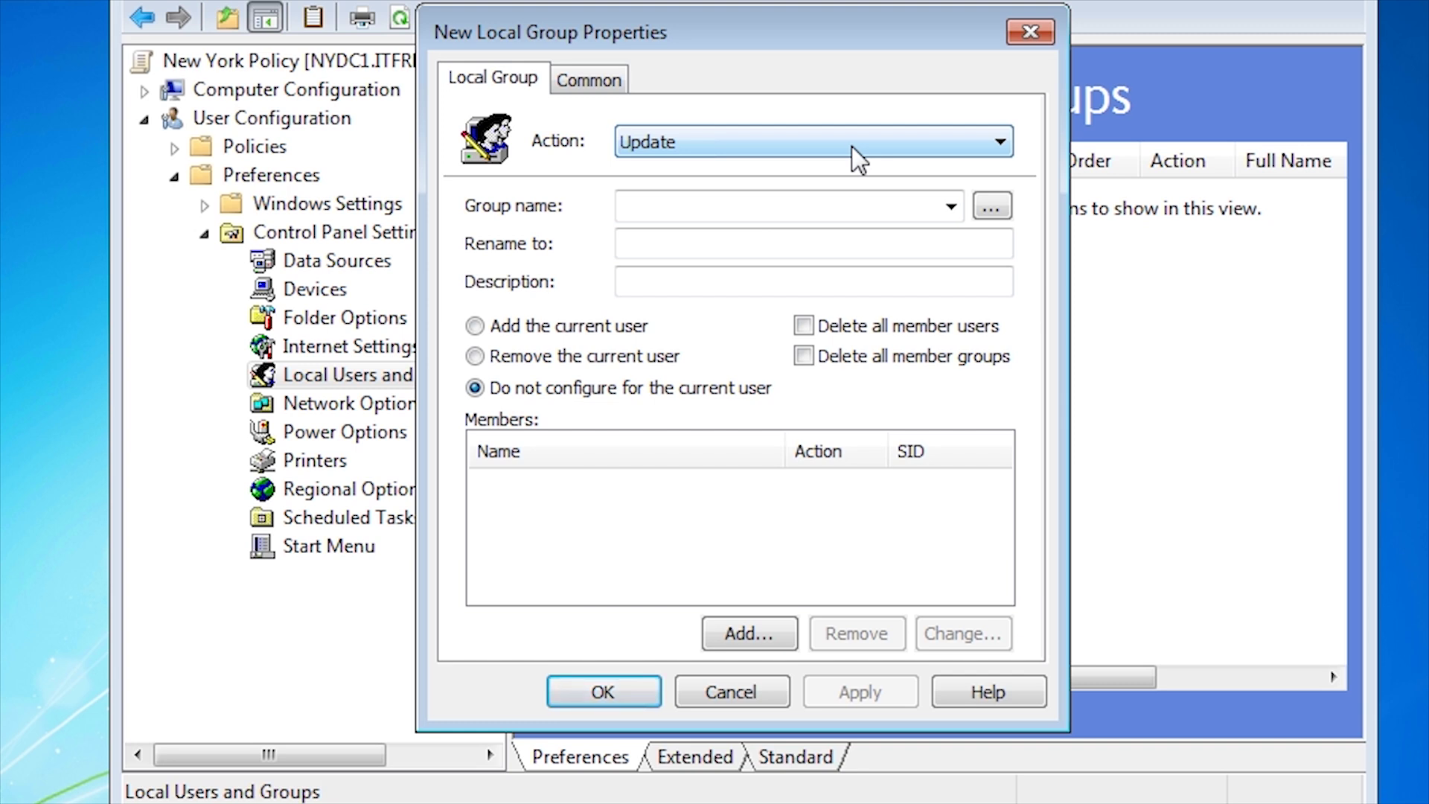
type("Audit So")
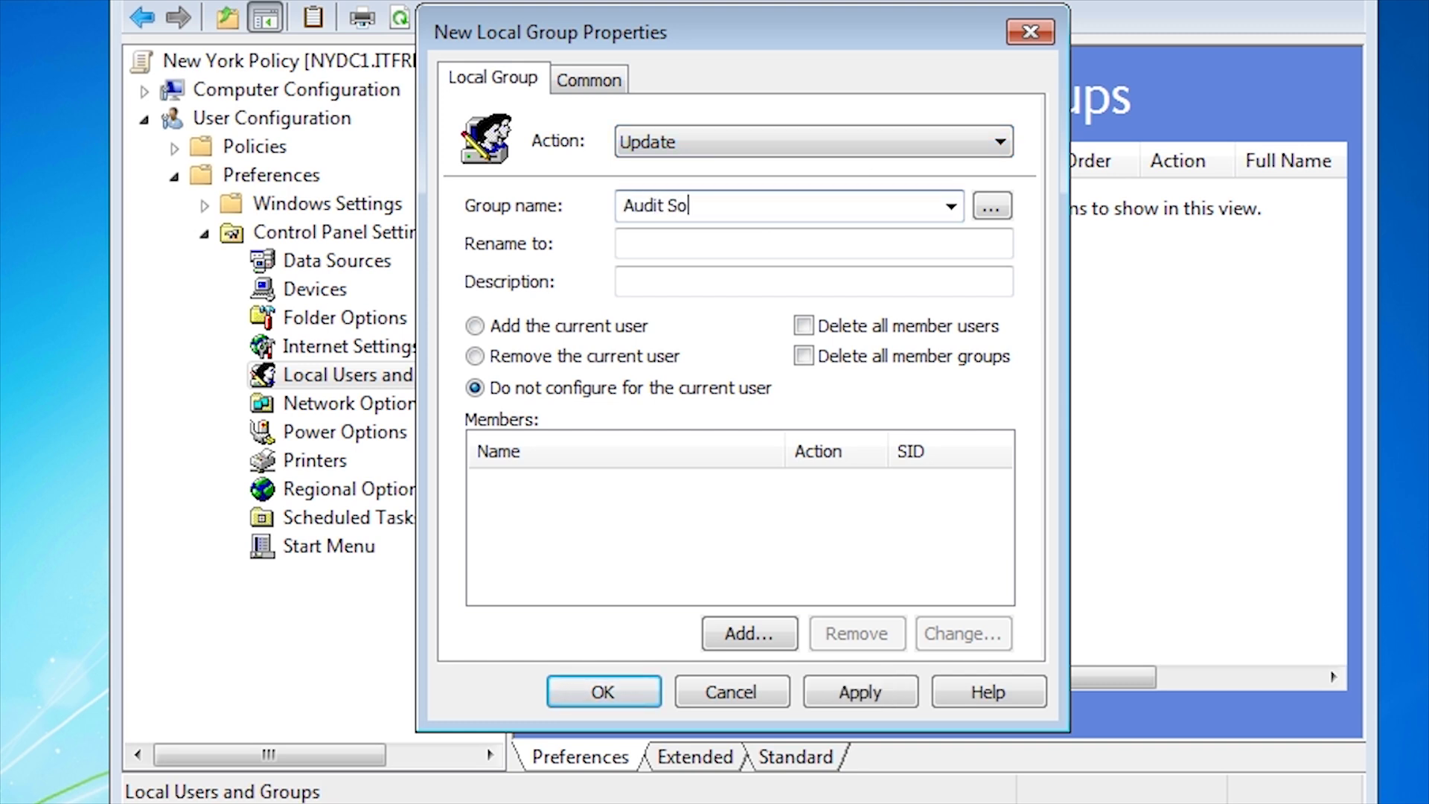
type("ftware")
Step: Rename Audit Software to Audit Software Ver 2, add the current user, delete all member users and groups
left_click_drag(874, 208, 598, 210)
key("ctrl+c")
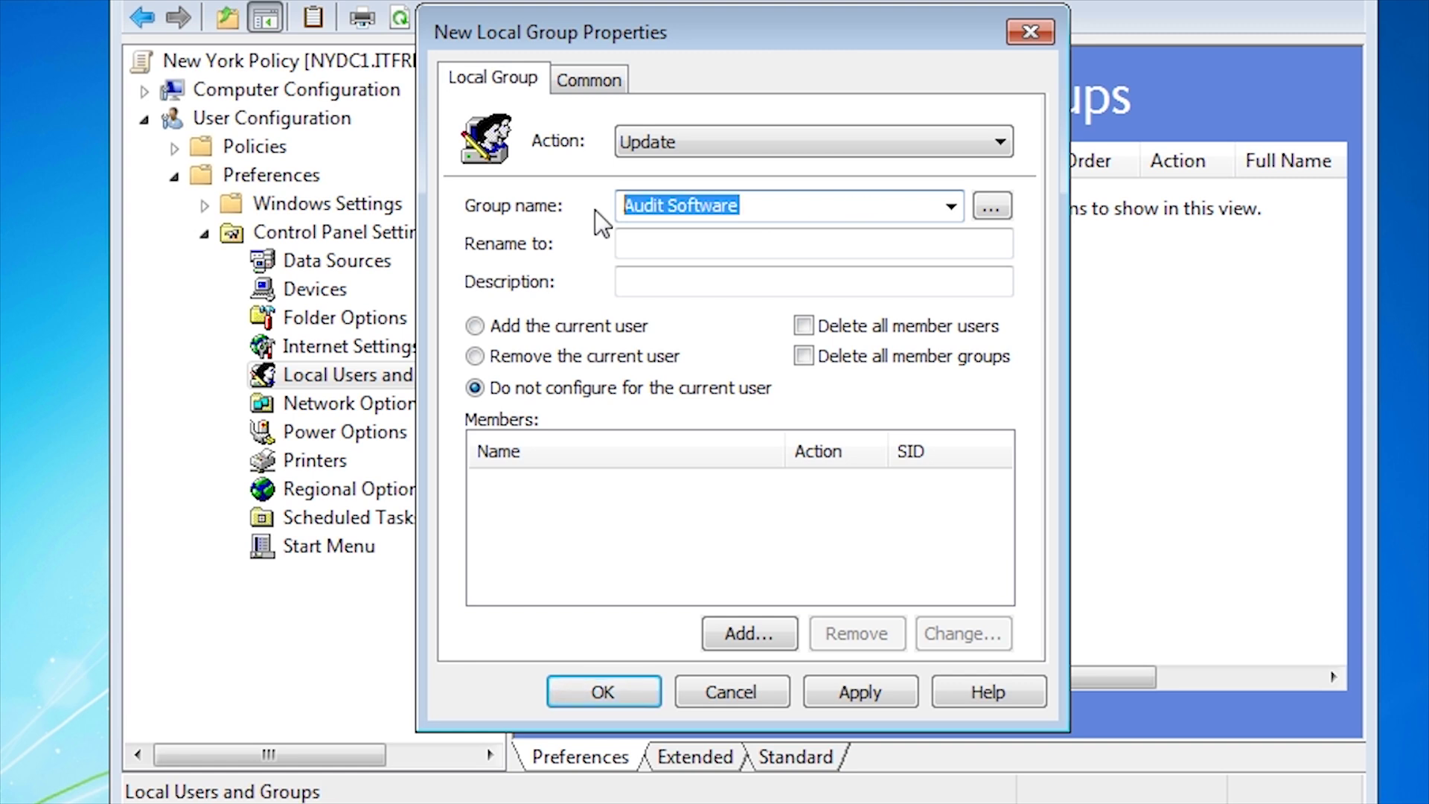
left_click(701, 243)
key("ctrl+v")
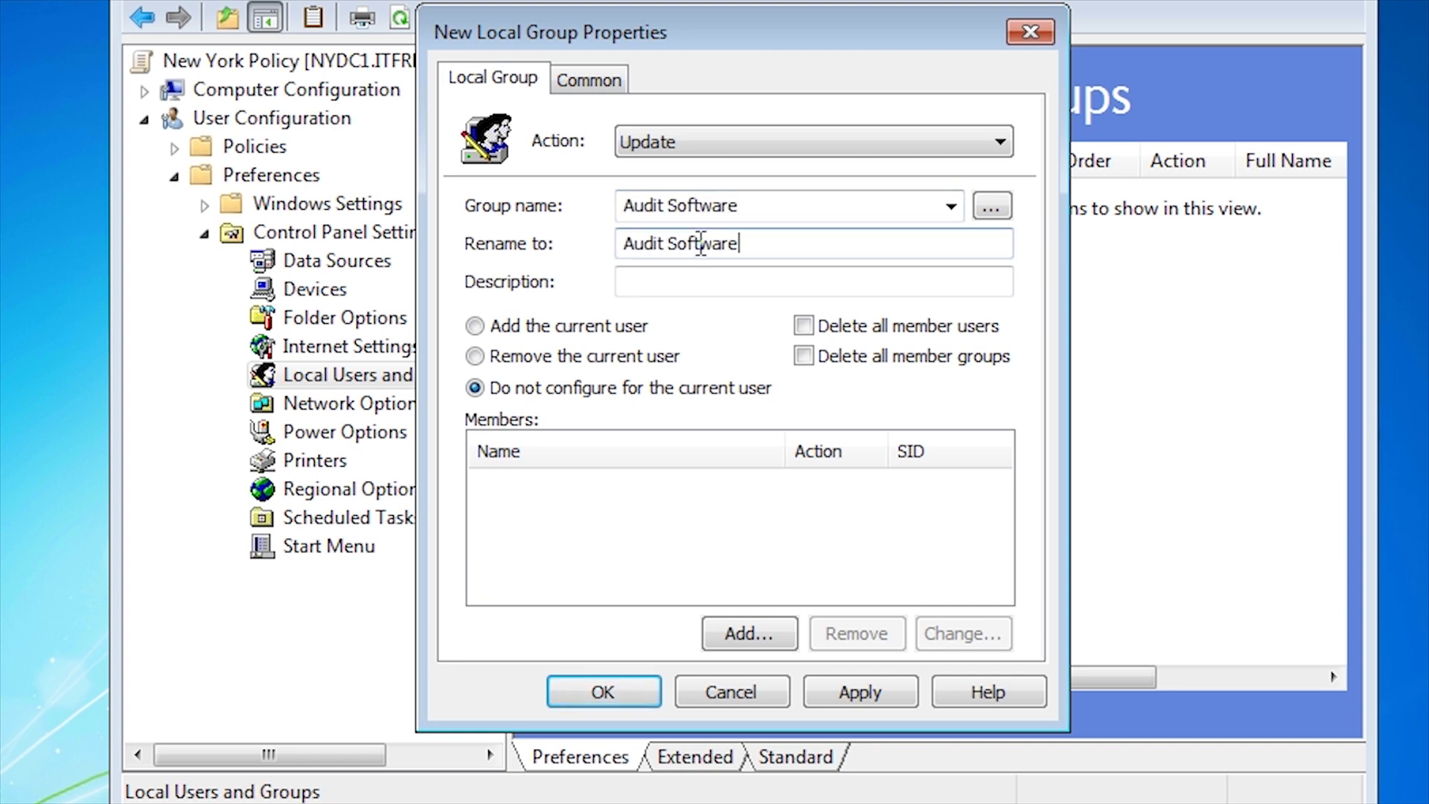
type("Ver 2")
left_click(724, 280)
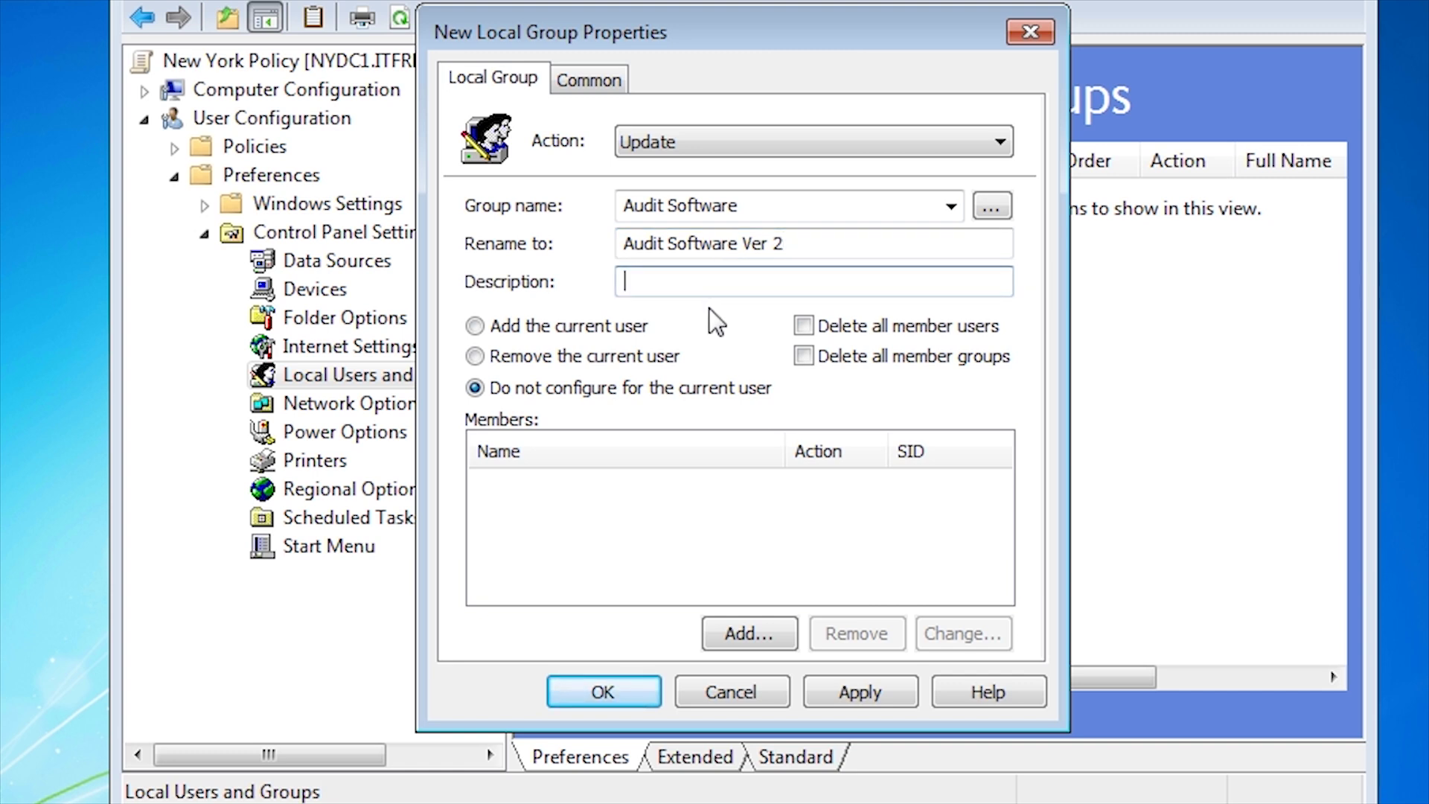
type("Used by inho")
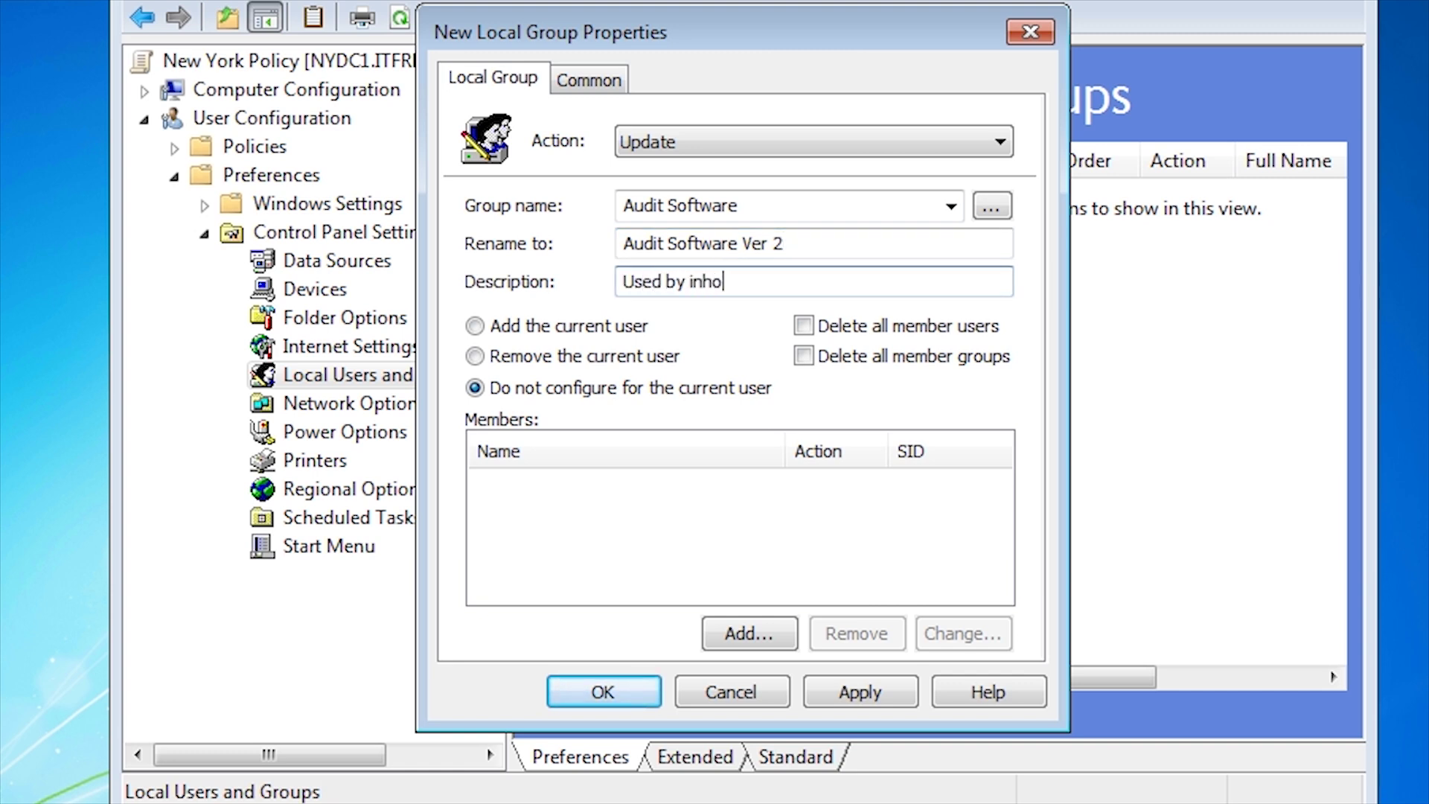
type("use audit softwa")
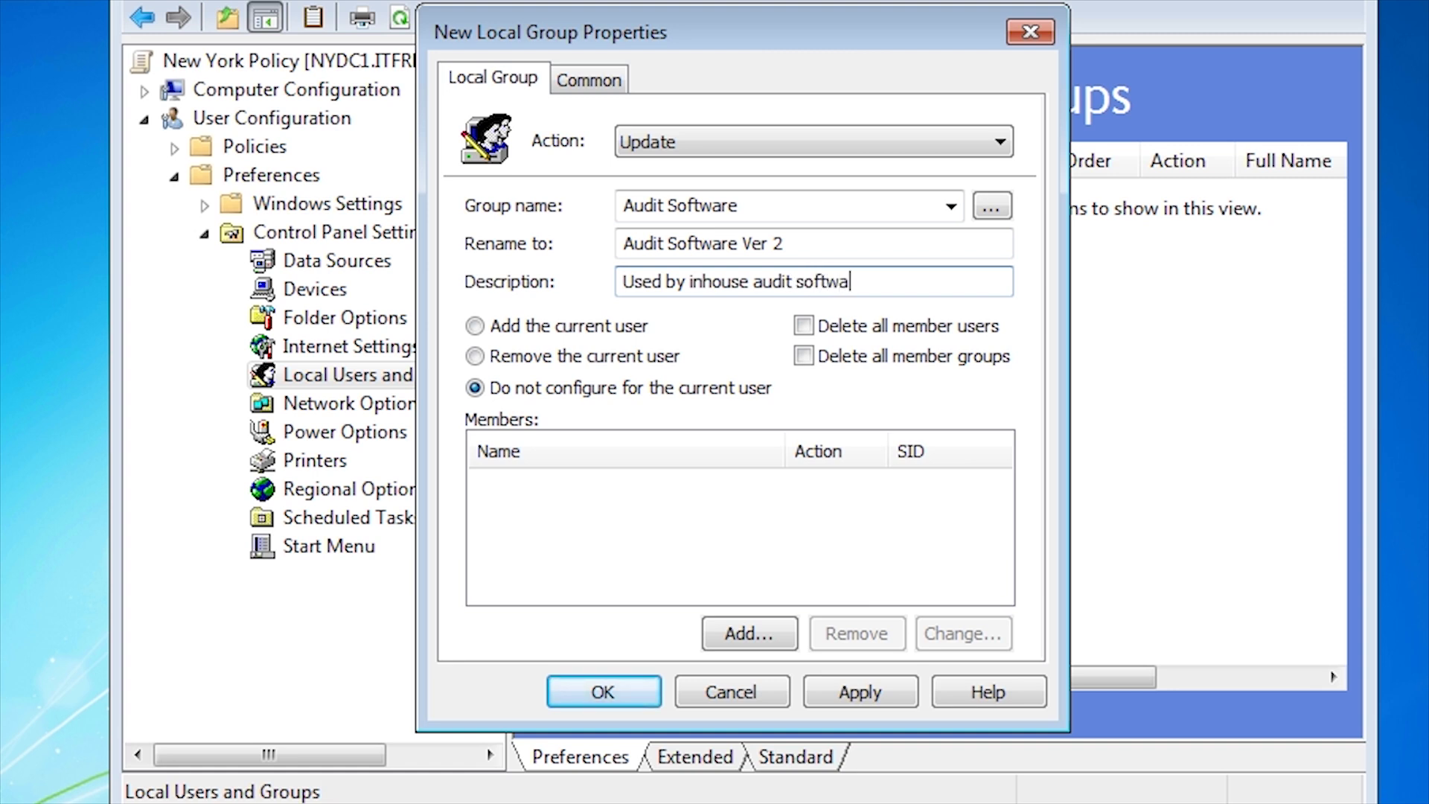
type("re")
left_click(476, 326)
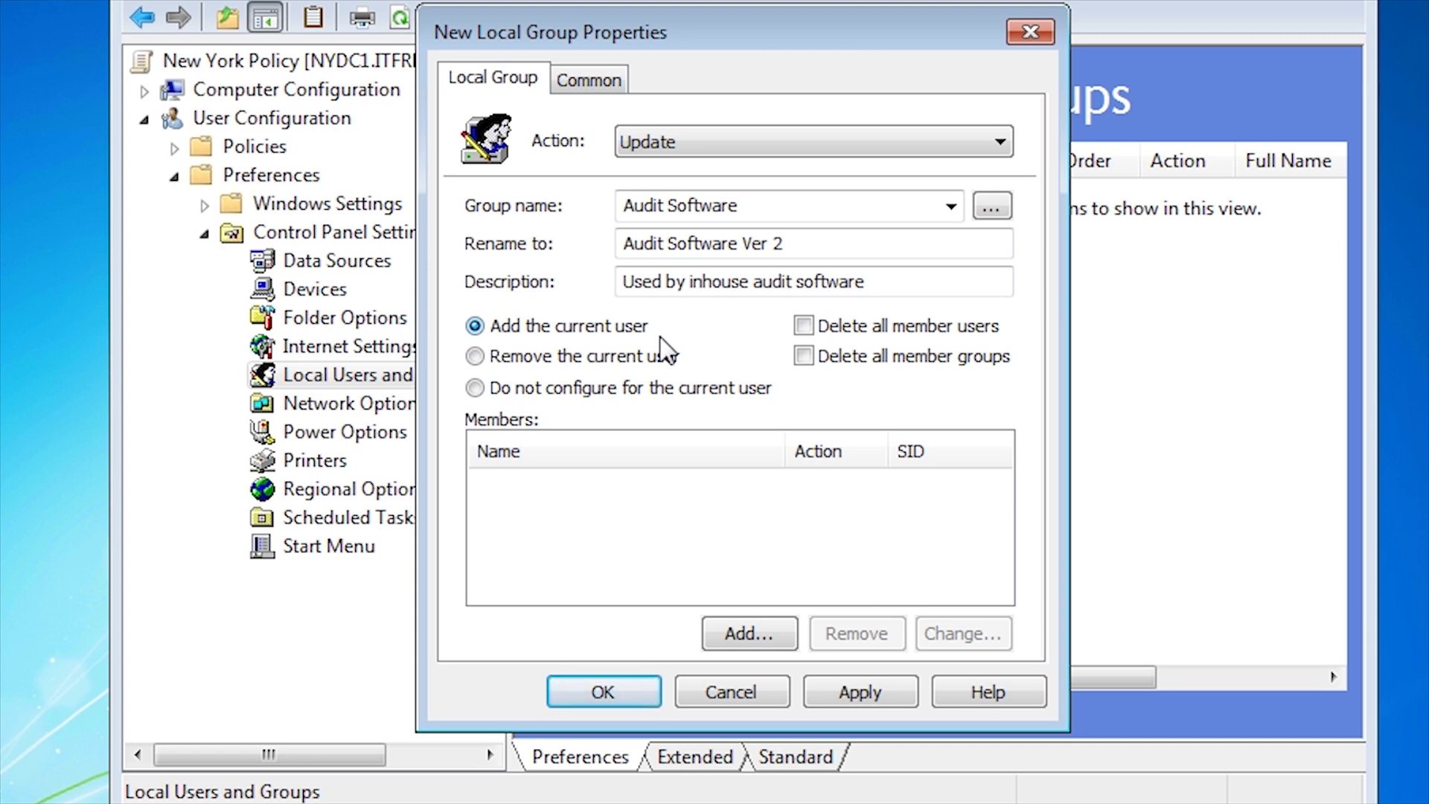
left_click(812, 331)
left_click(806, 356)
Step: Add ITFREETRAINING\DomainAuditService to the group members with the Add action
left_click(739, 633)
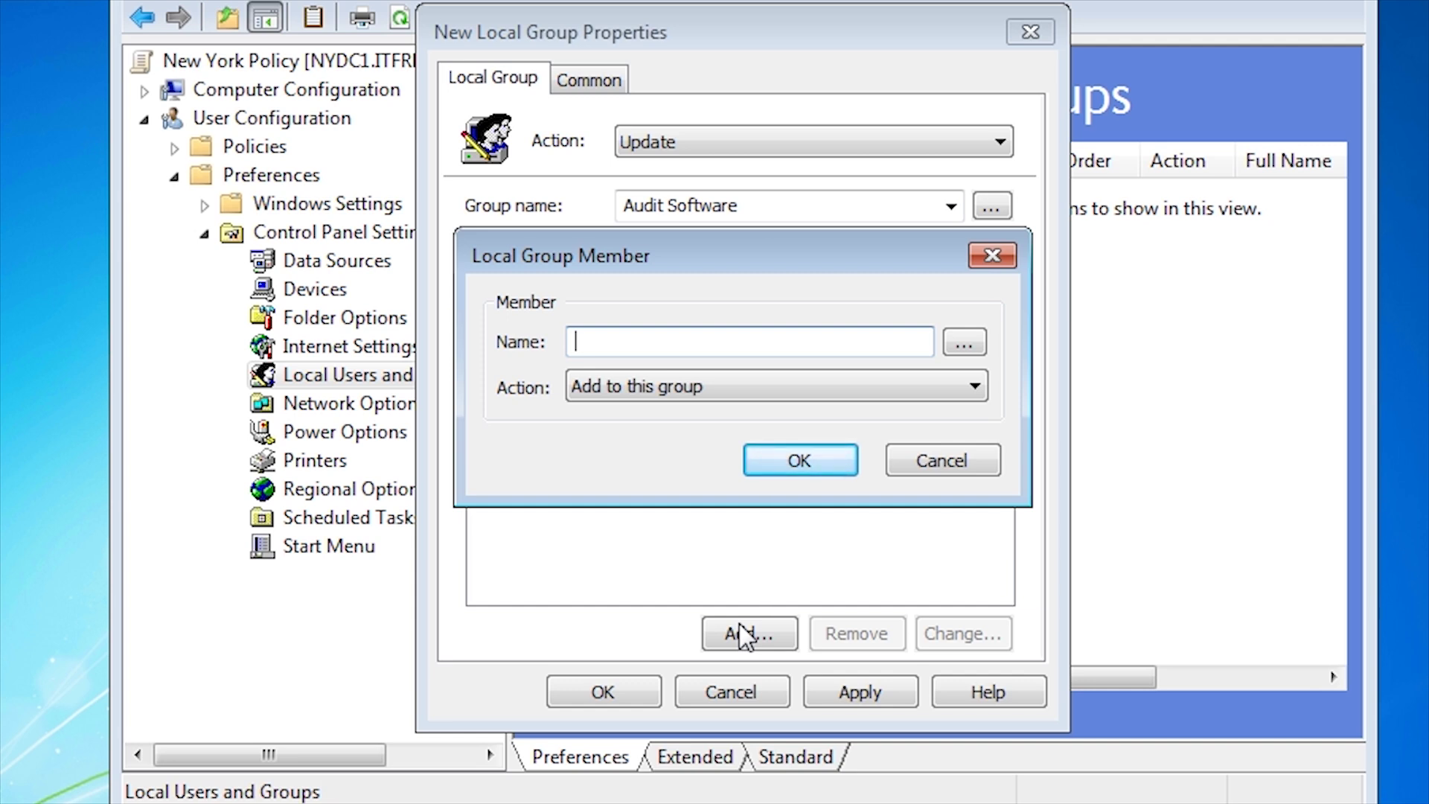
left_click(958, 335)
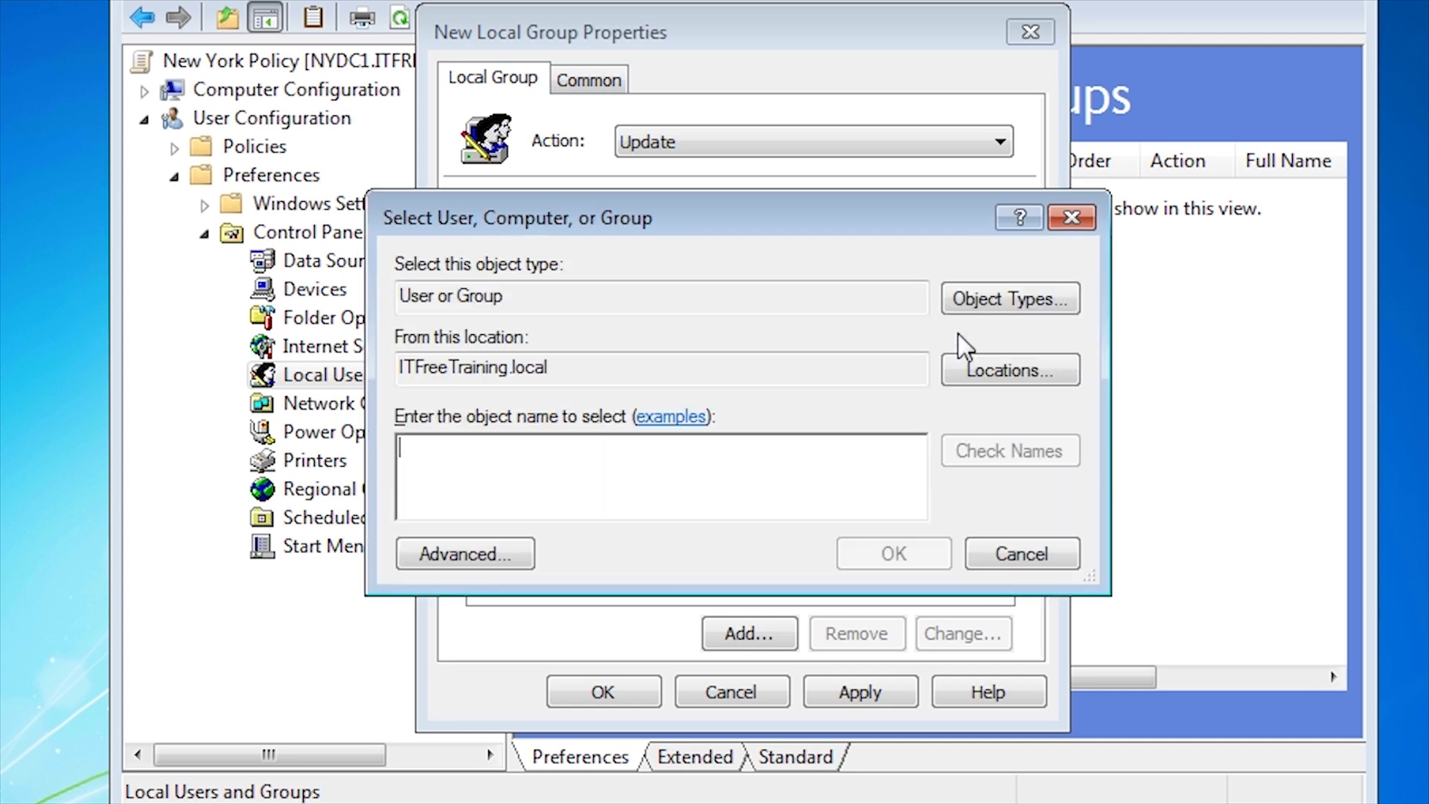
type("Domai")
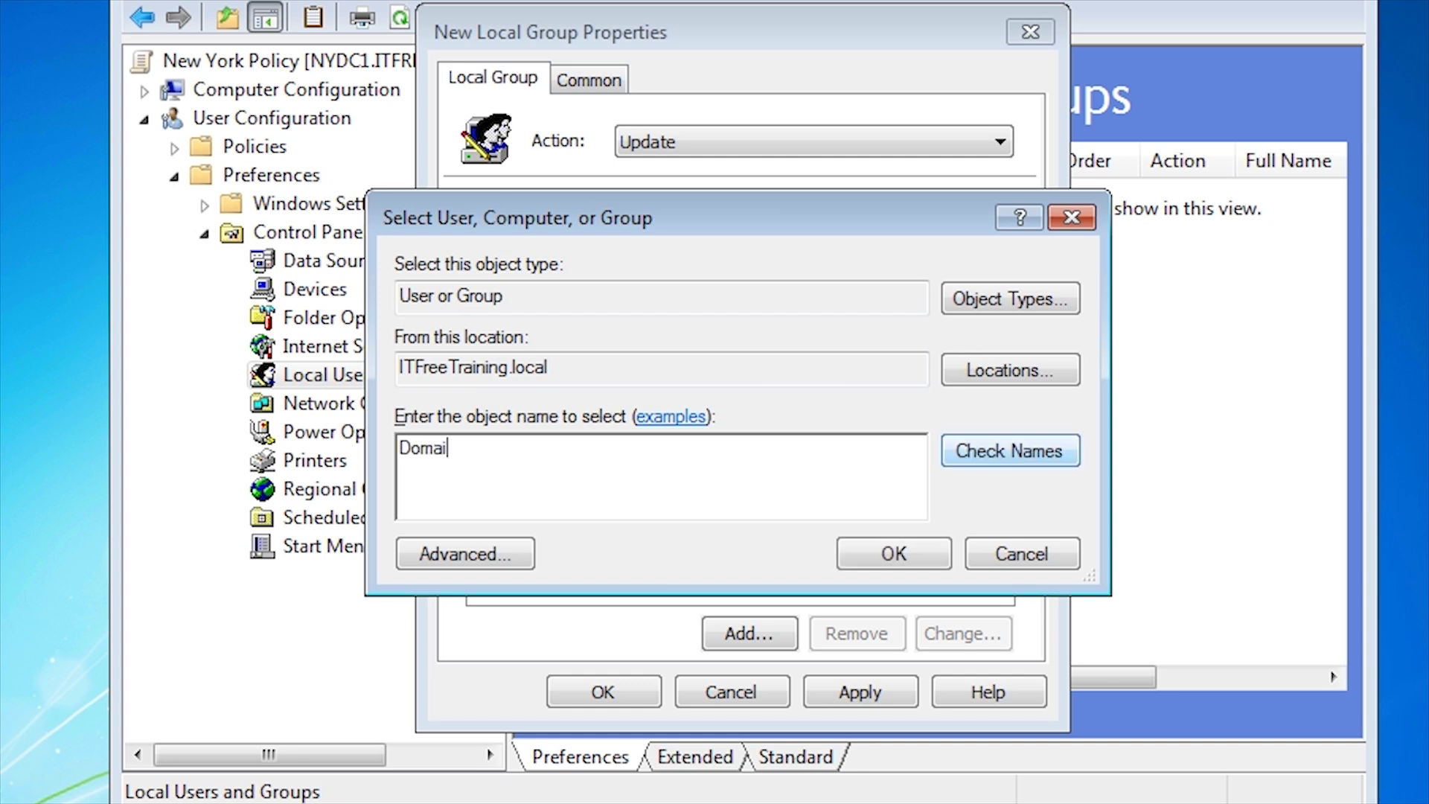
type("nAudit")
key("Return")
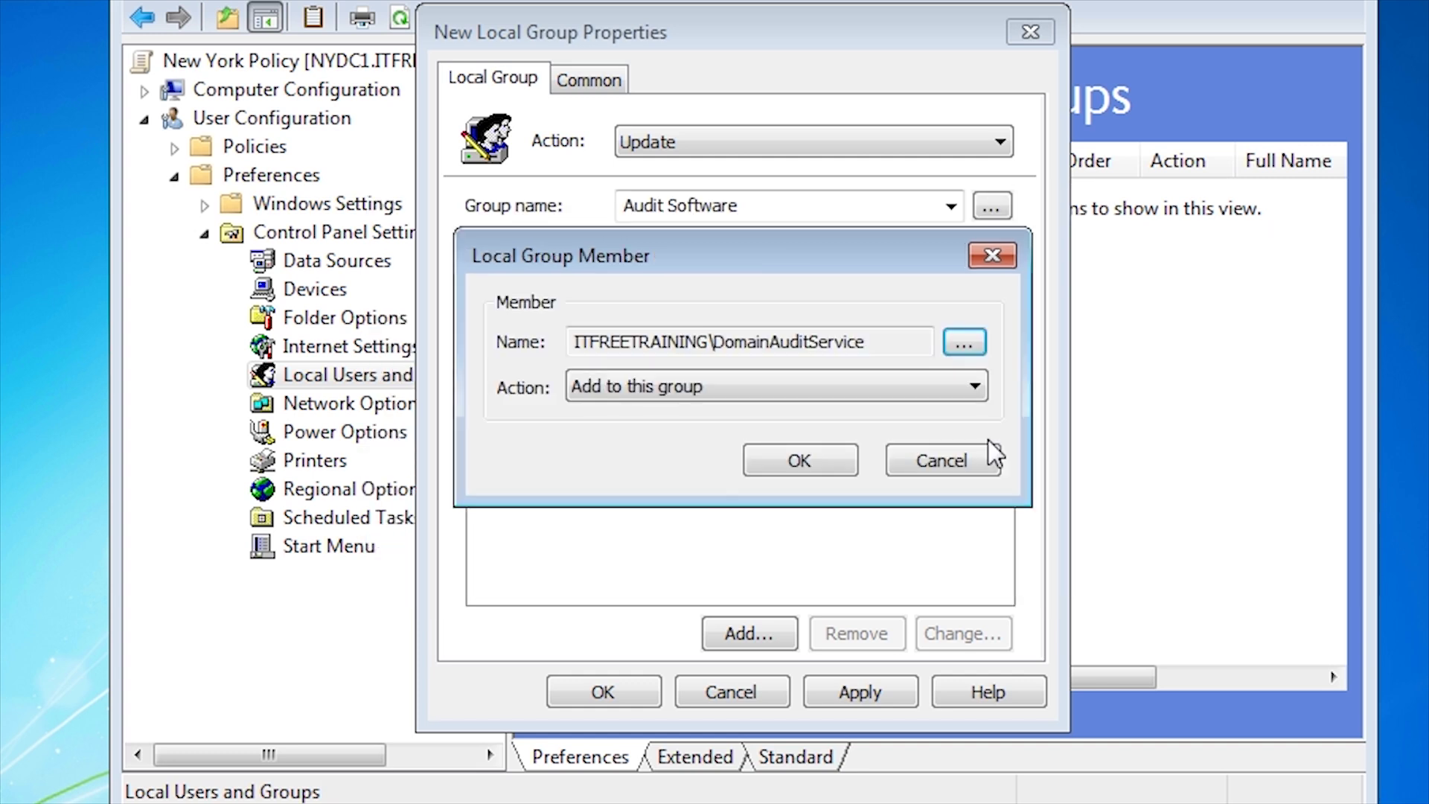
left_click(845, 458)
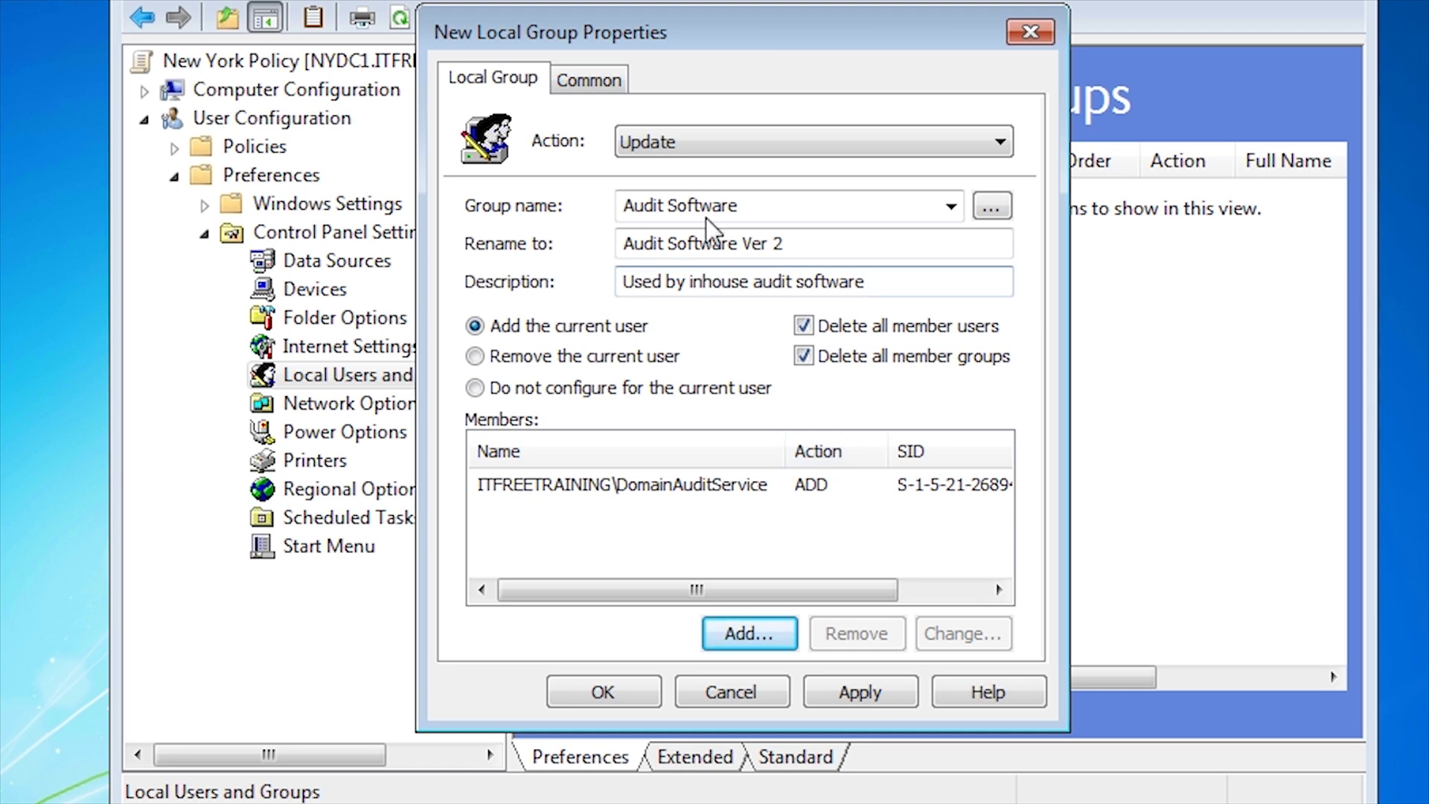
Step: Enable item-level targeting on the Common tab, then close the Targeting Editor unchanged
left_click(590, 84)
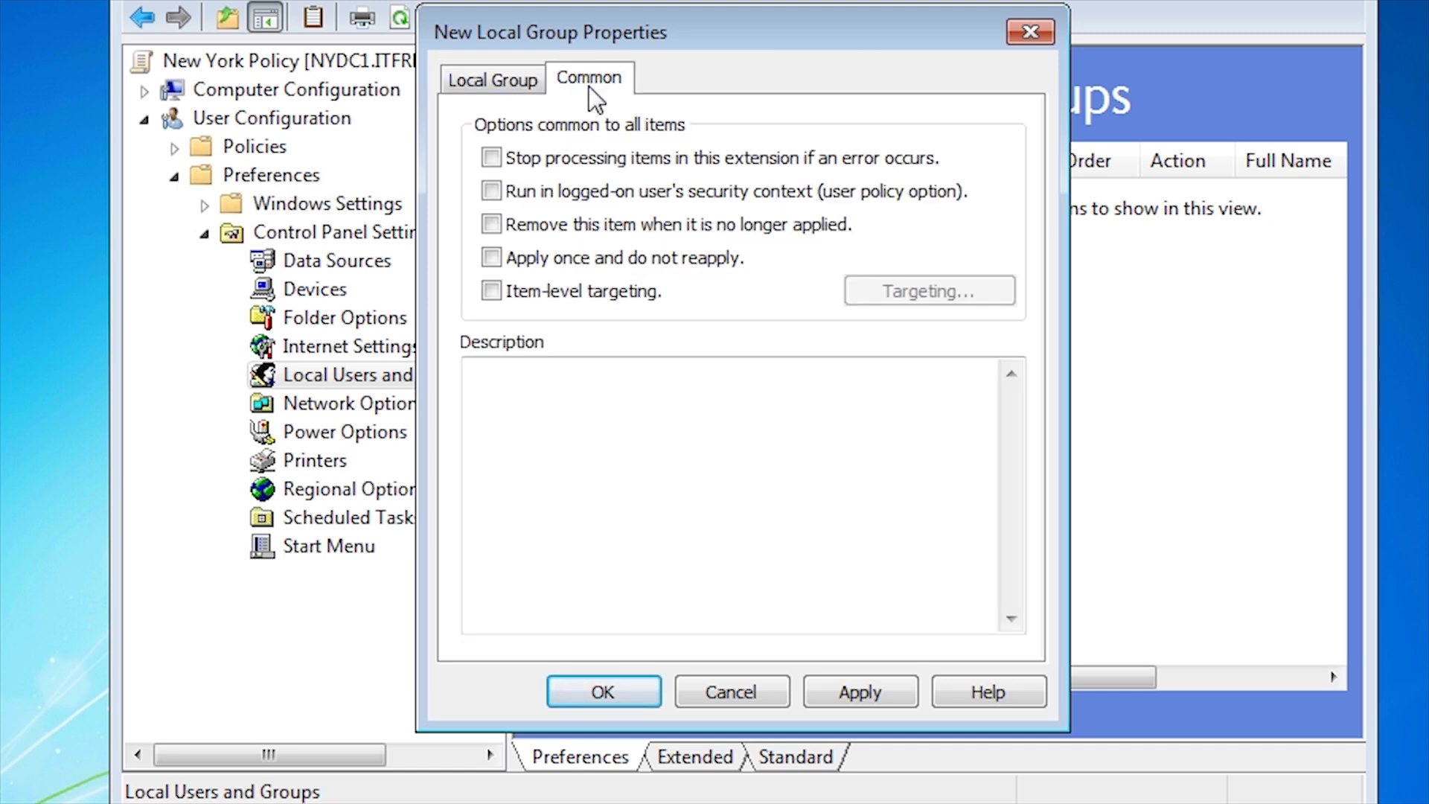
left_click(509, 288)
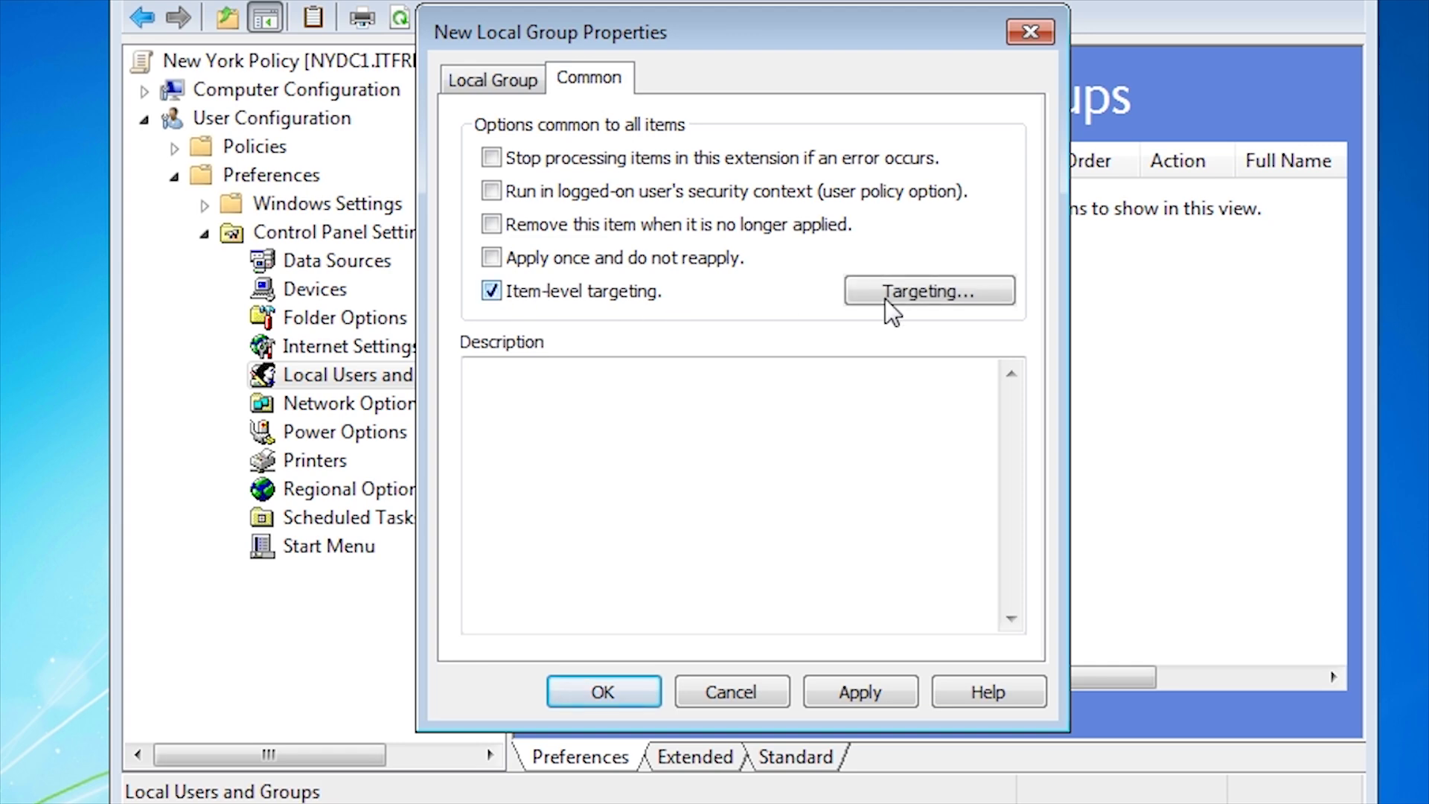
left_click(997, 301)
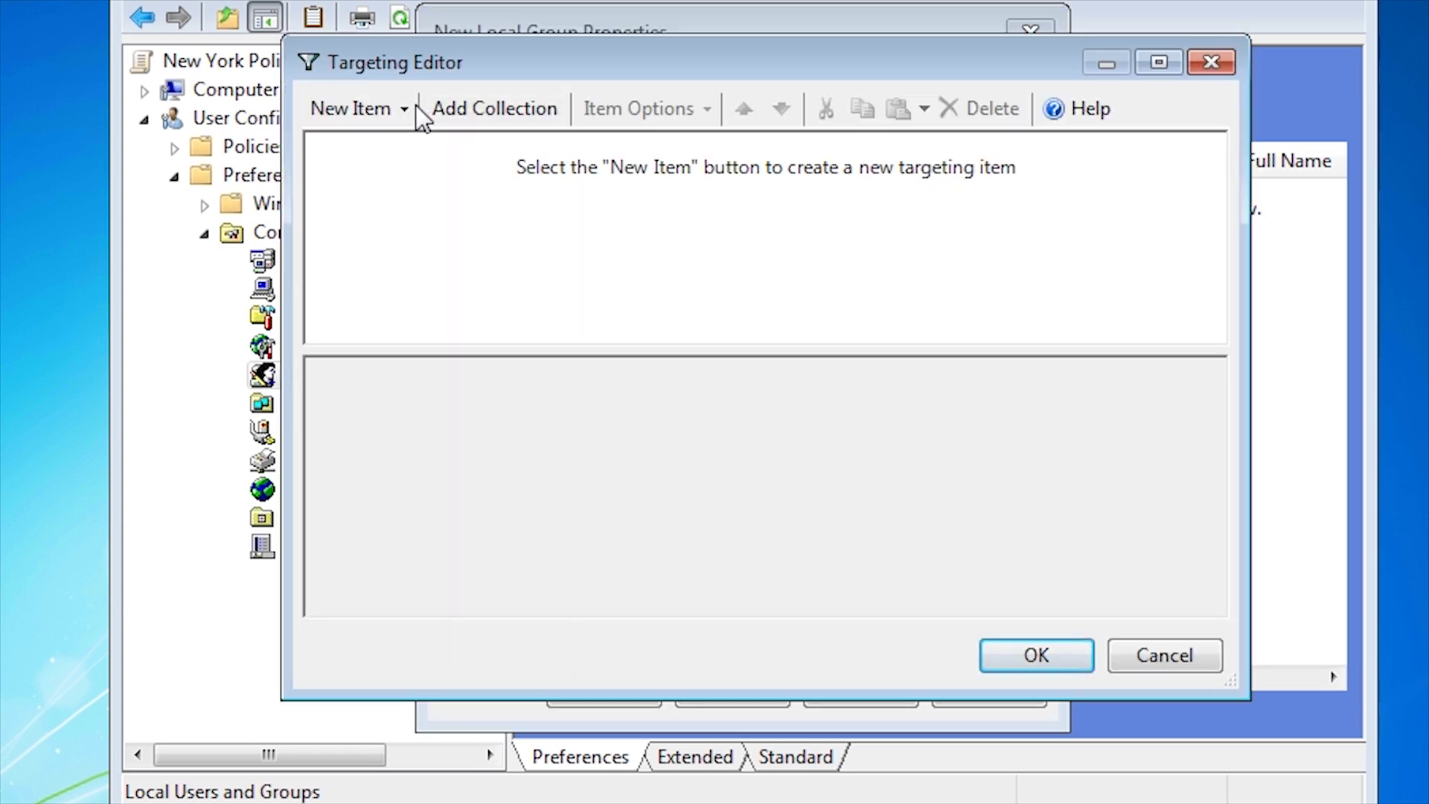
left_click(419, 116)
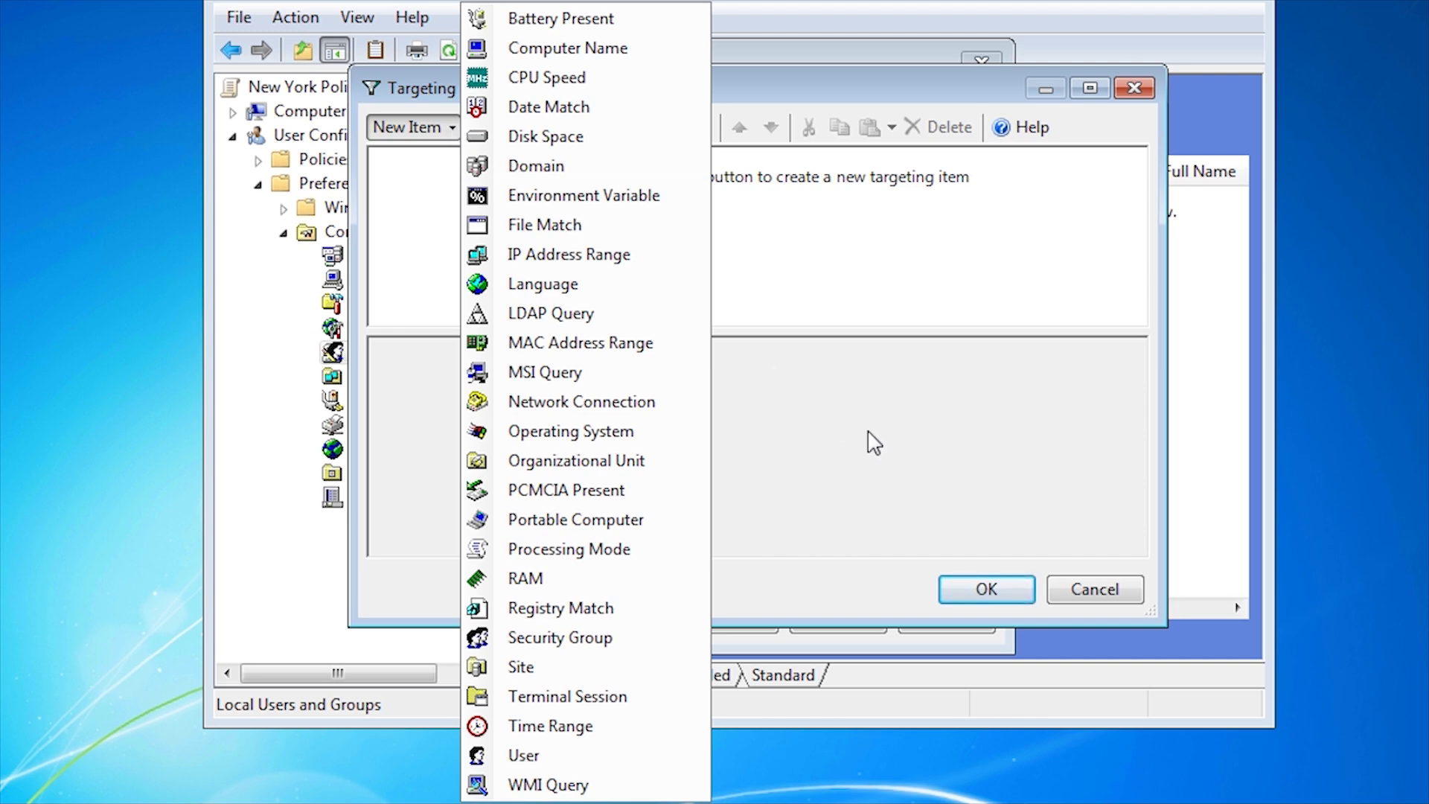
left_click(1094, 589)
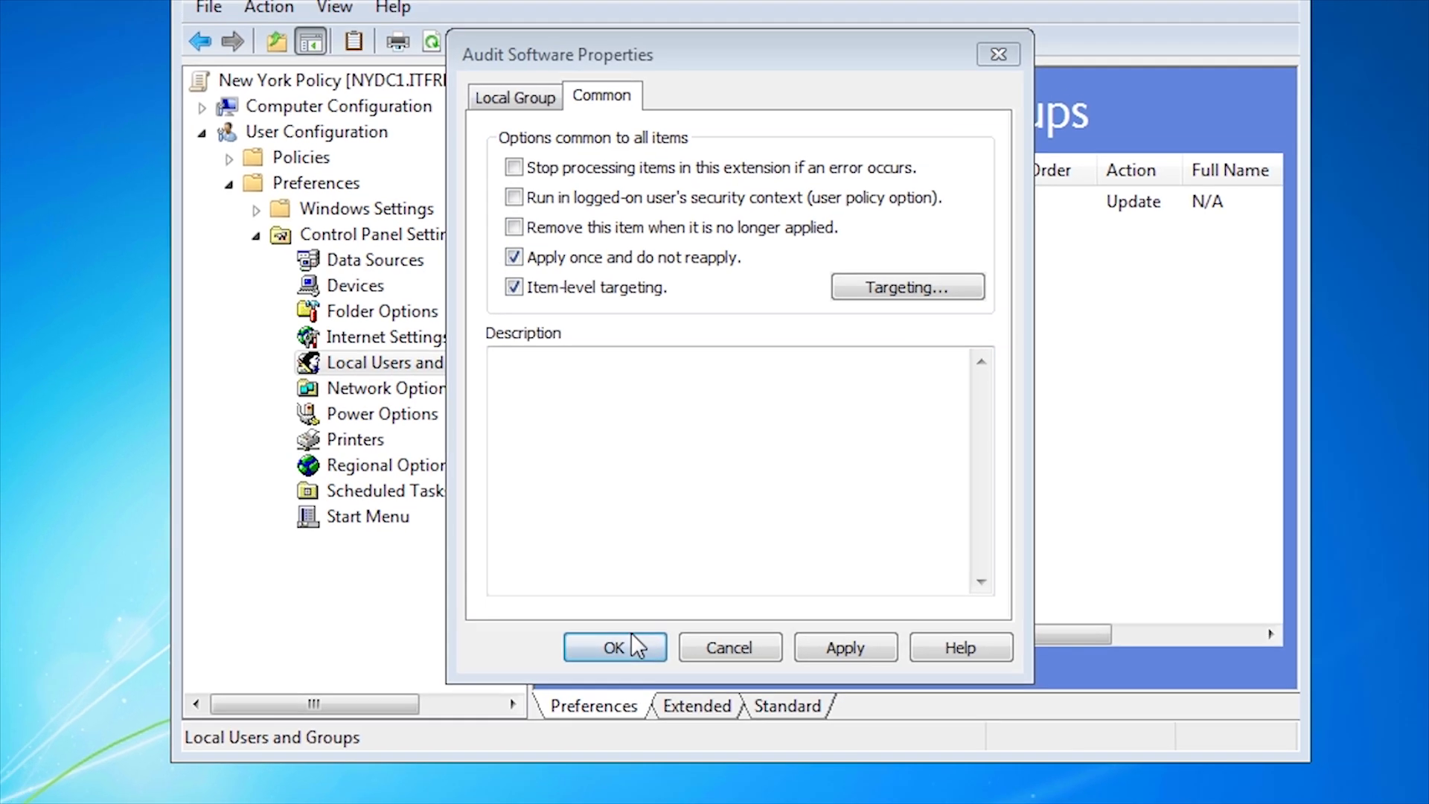
Step: Save the Audit Software group update item and close both Group Policy windows
left_click(633, 647)
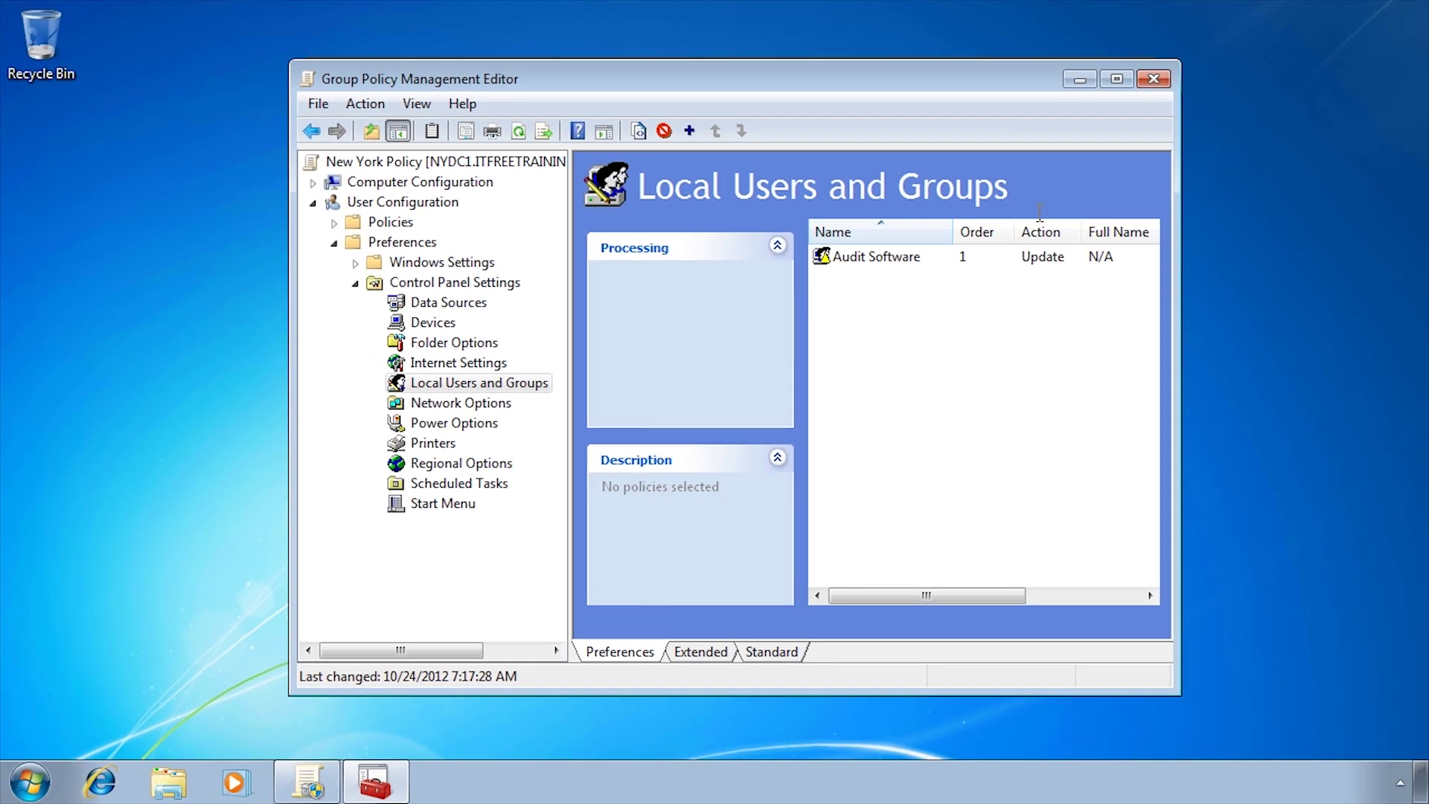
left_click(1158, 81)
left_click(1136, 72)
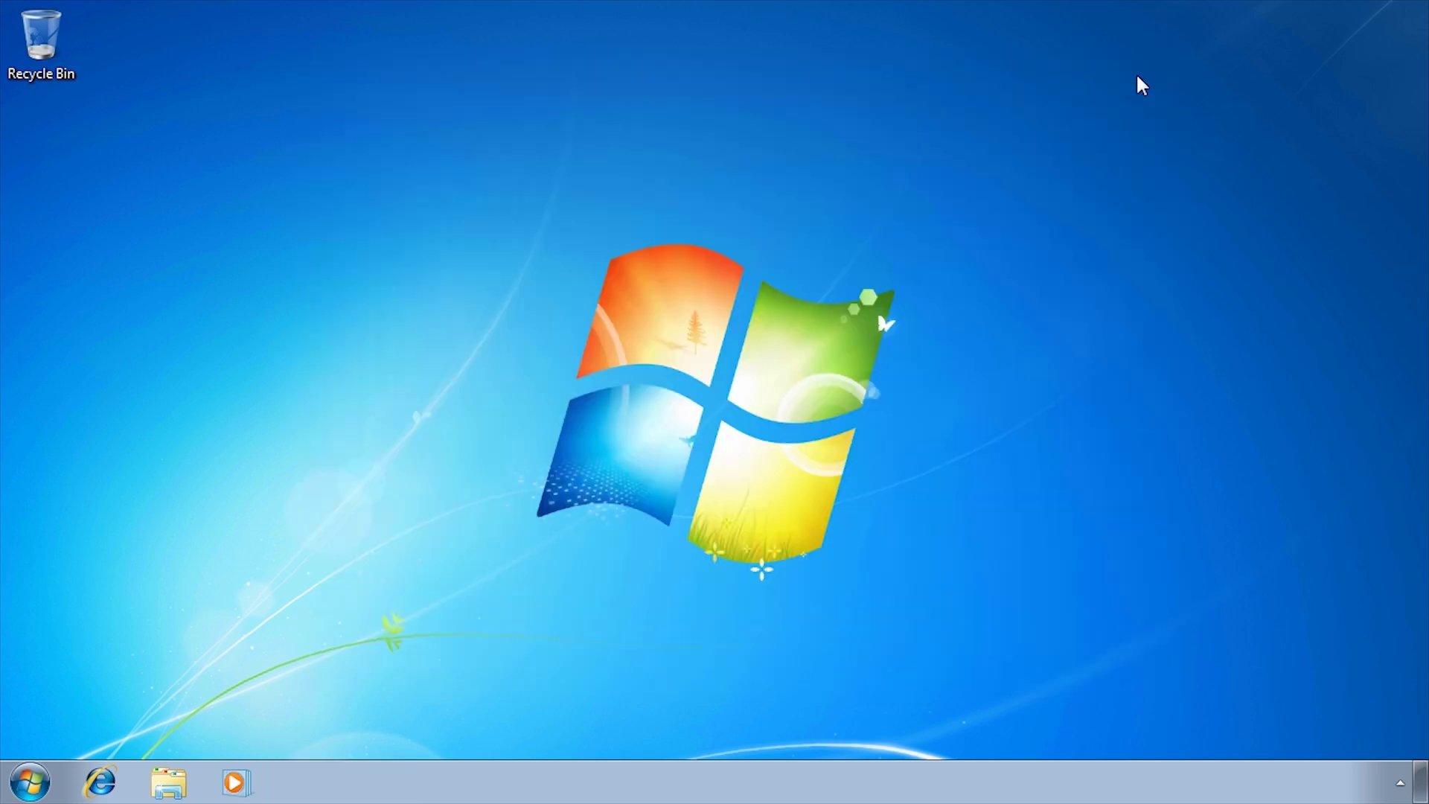
Step: Log off Windows 7 and sign back in with the password
left_click(30, 781)
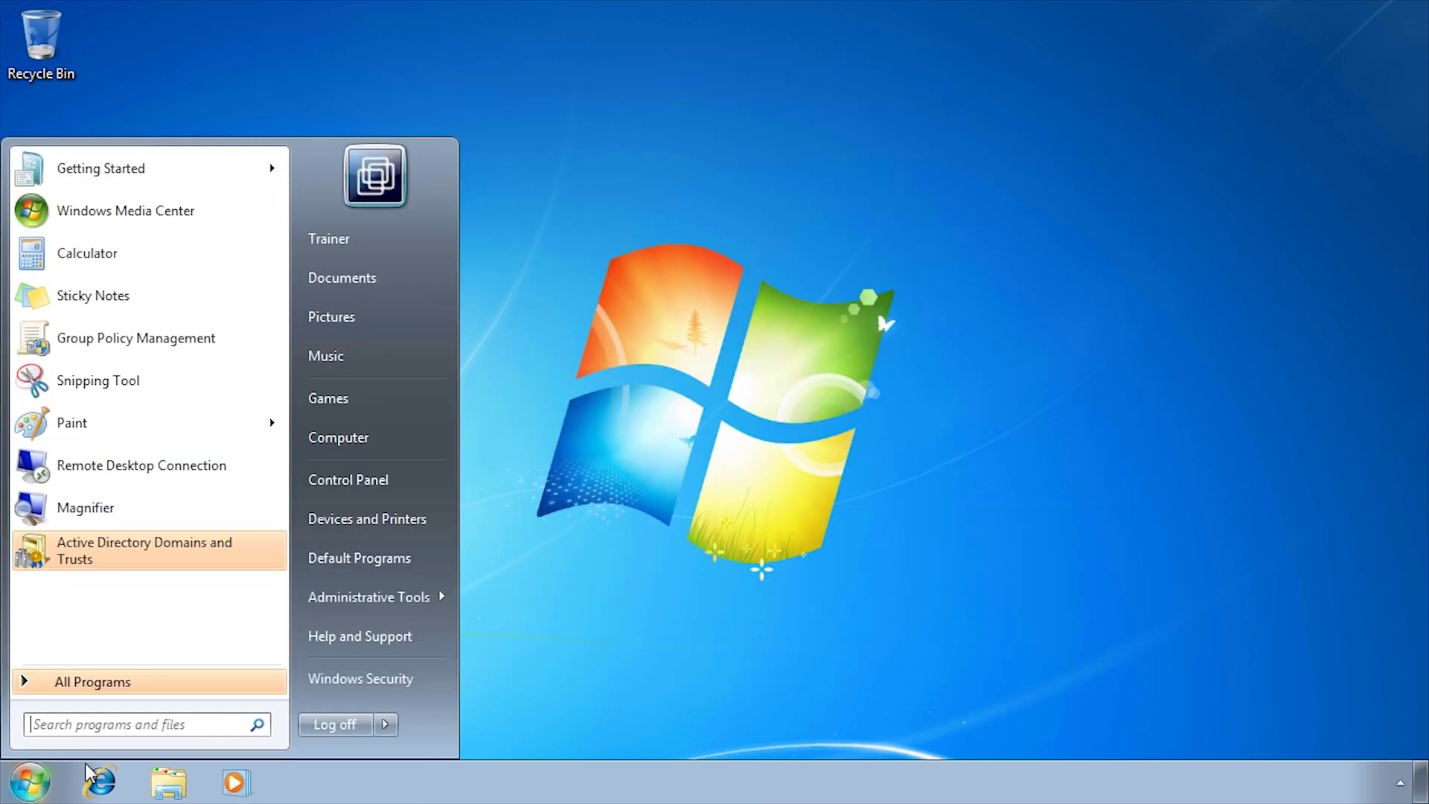
left_click(329, 729)
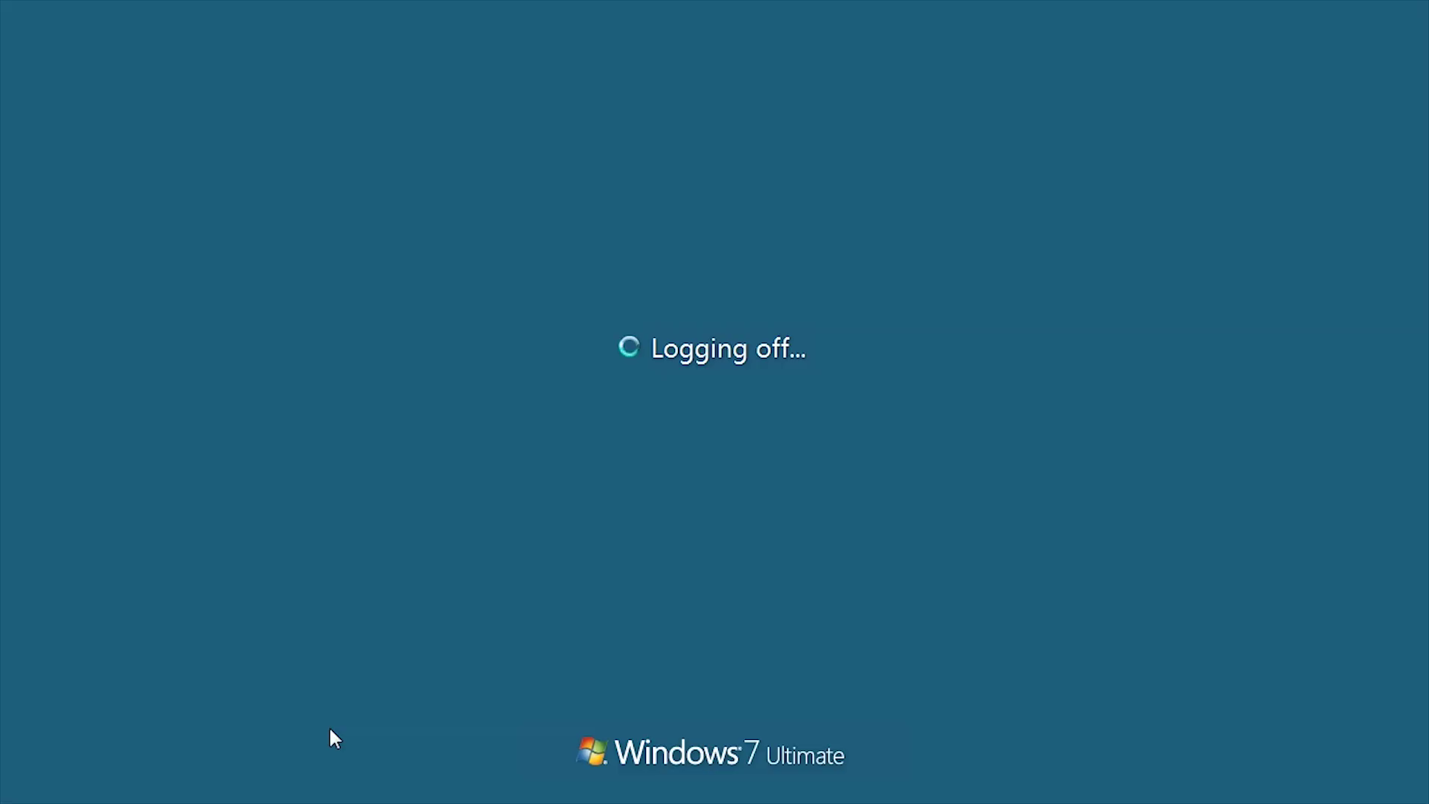
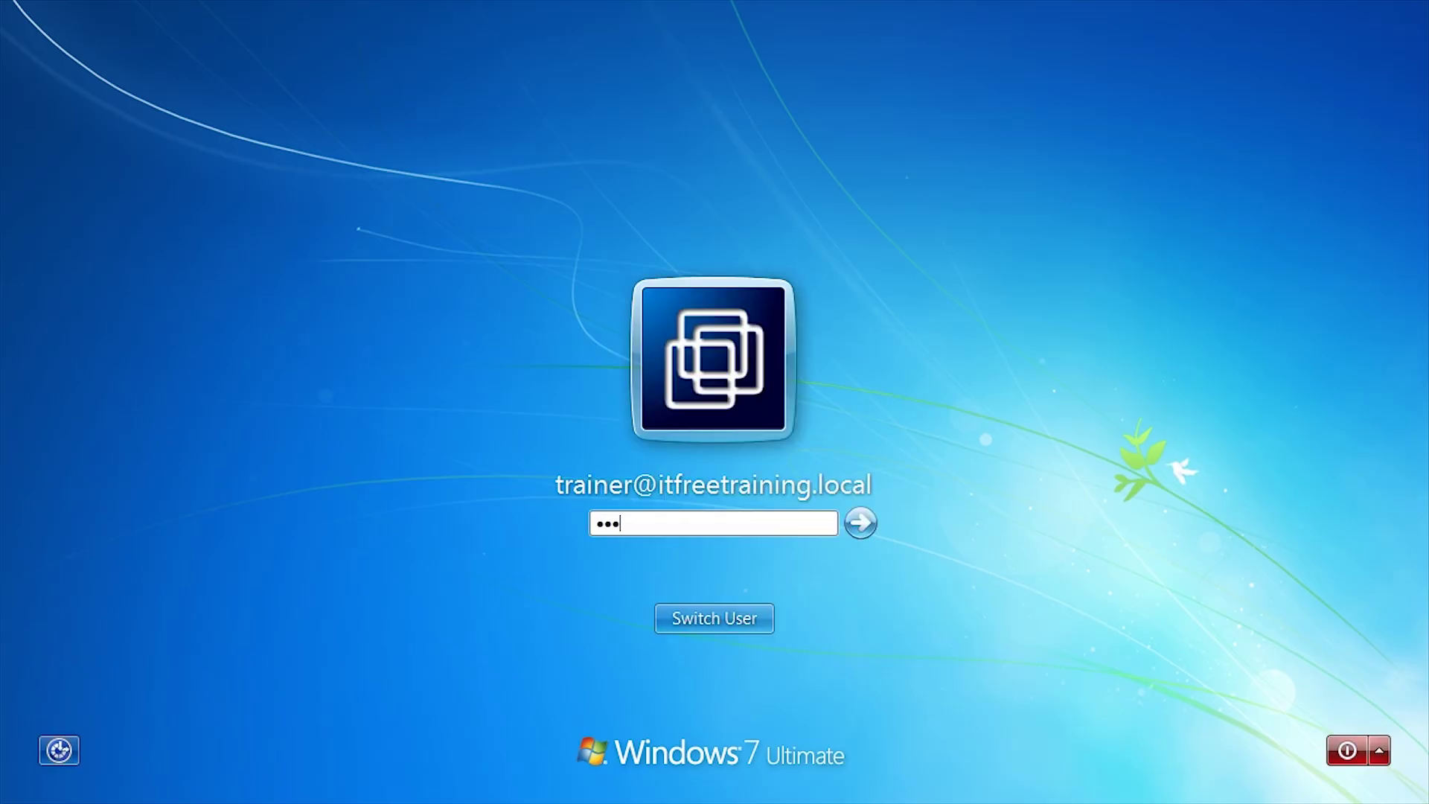
key("Return")
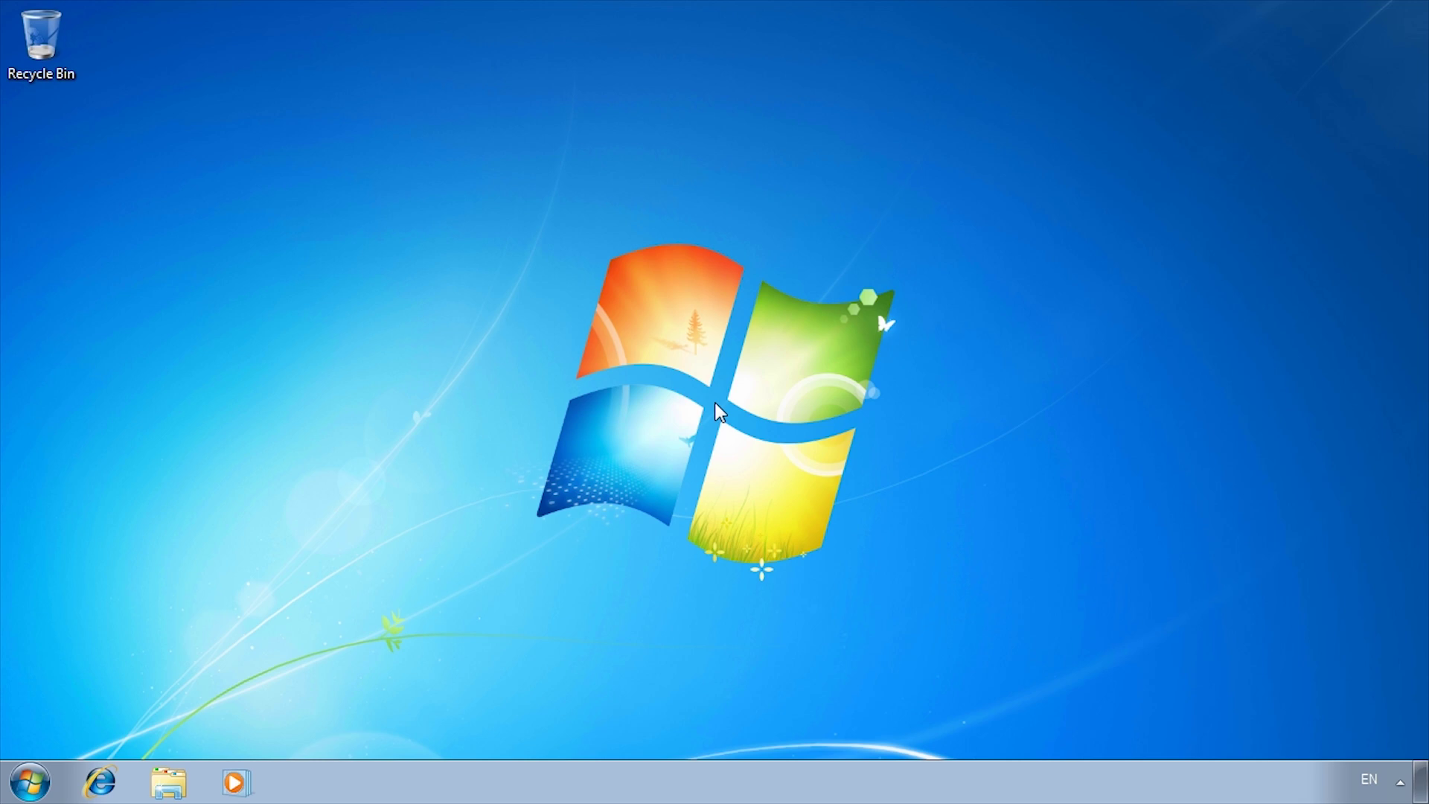
Step: In lusrmgr Groups, view Audit Software Ver 2's members DomainAuditService and Trainer
left_click(44, 768)
type("l")
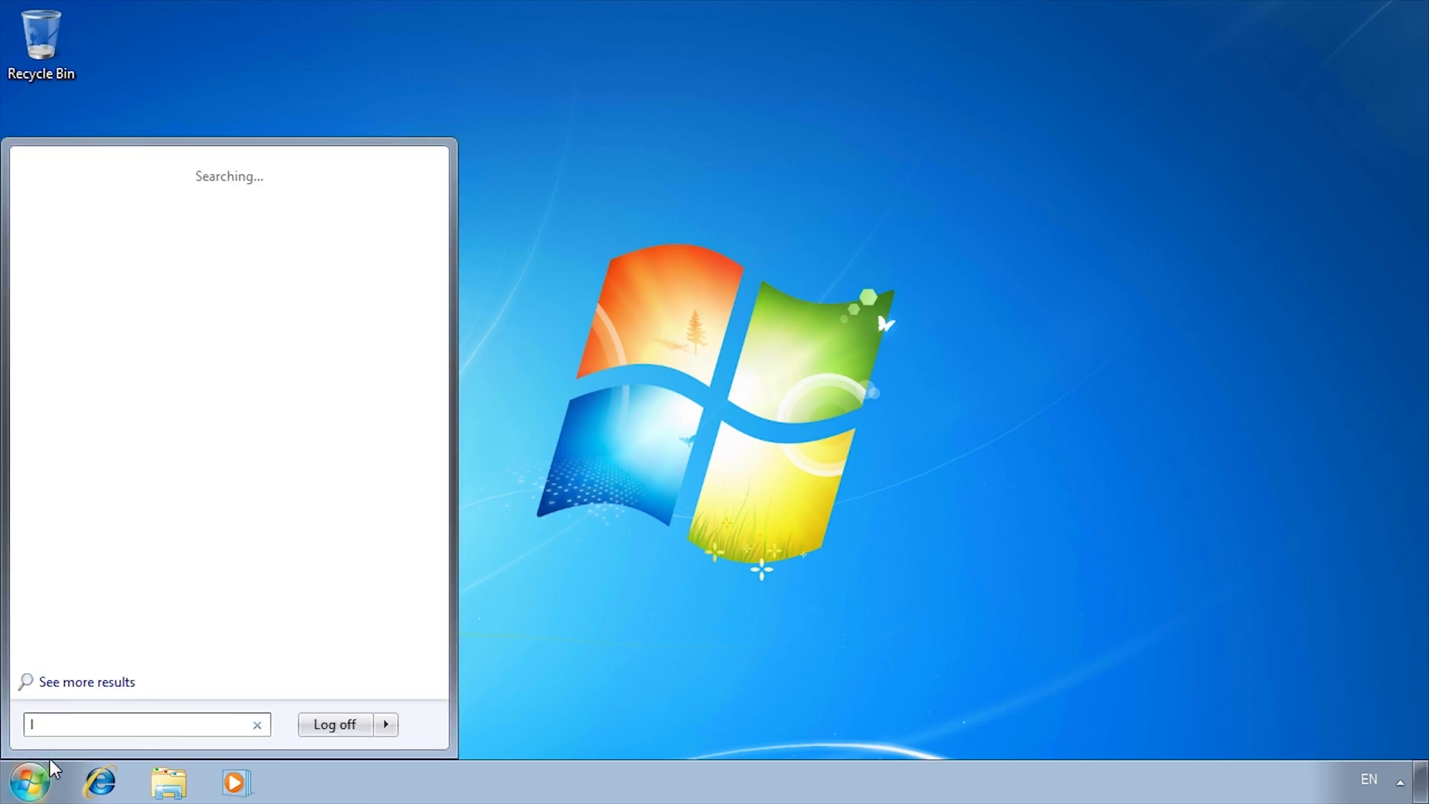
type("usrmgr.msc")
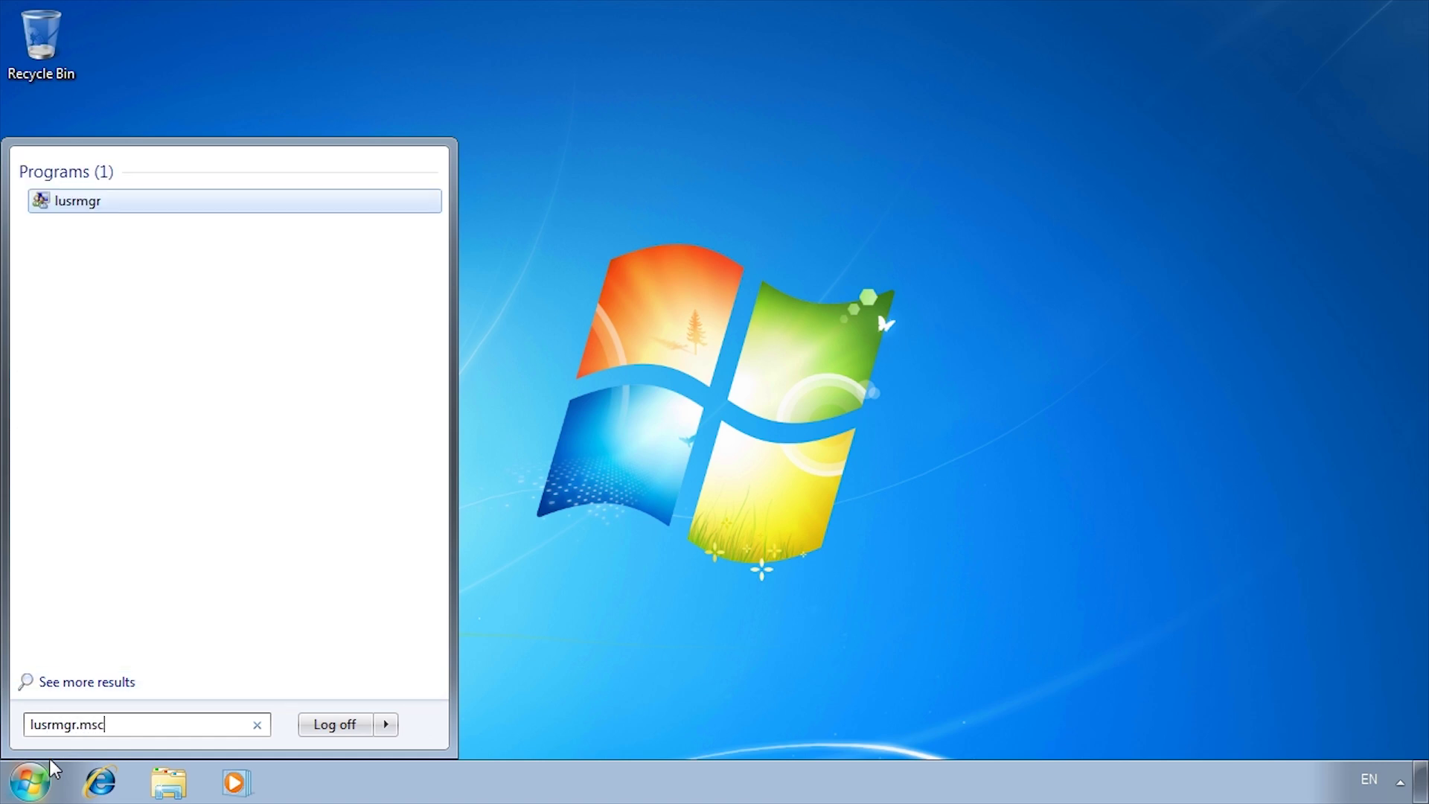
left_click(176, 208)
left_click(158, 217)
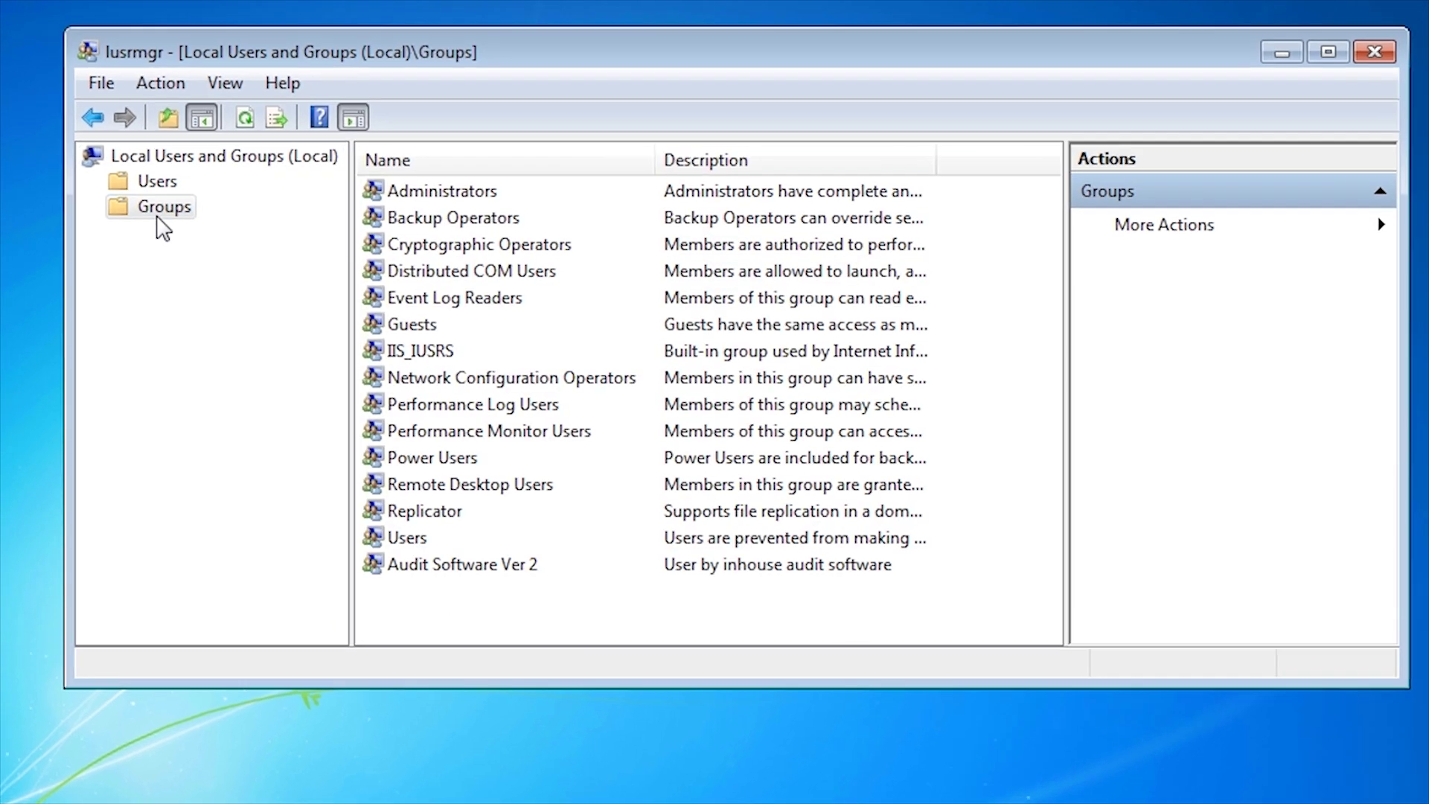
left_click(378, 566)
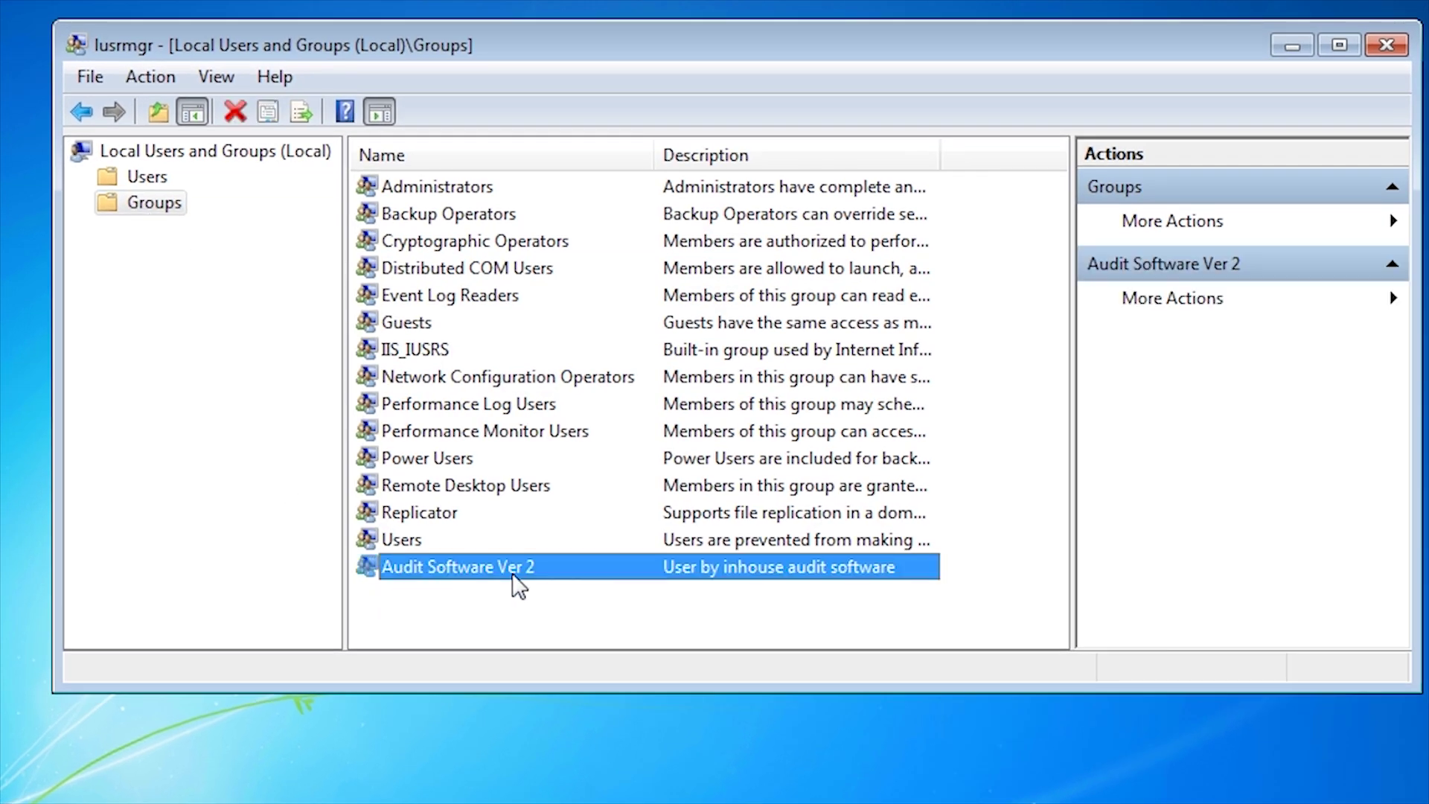
double_click(558, 571)
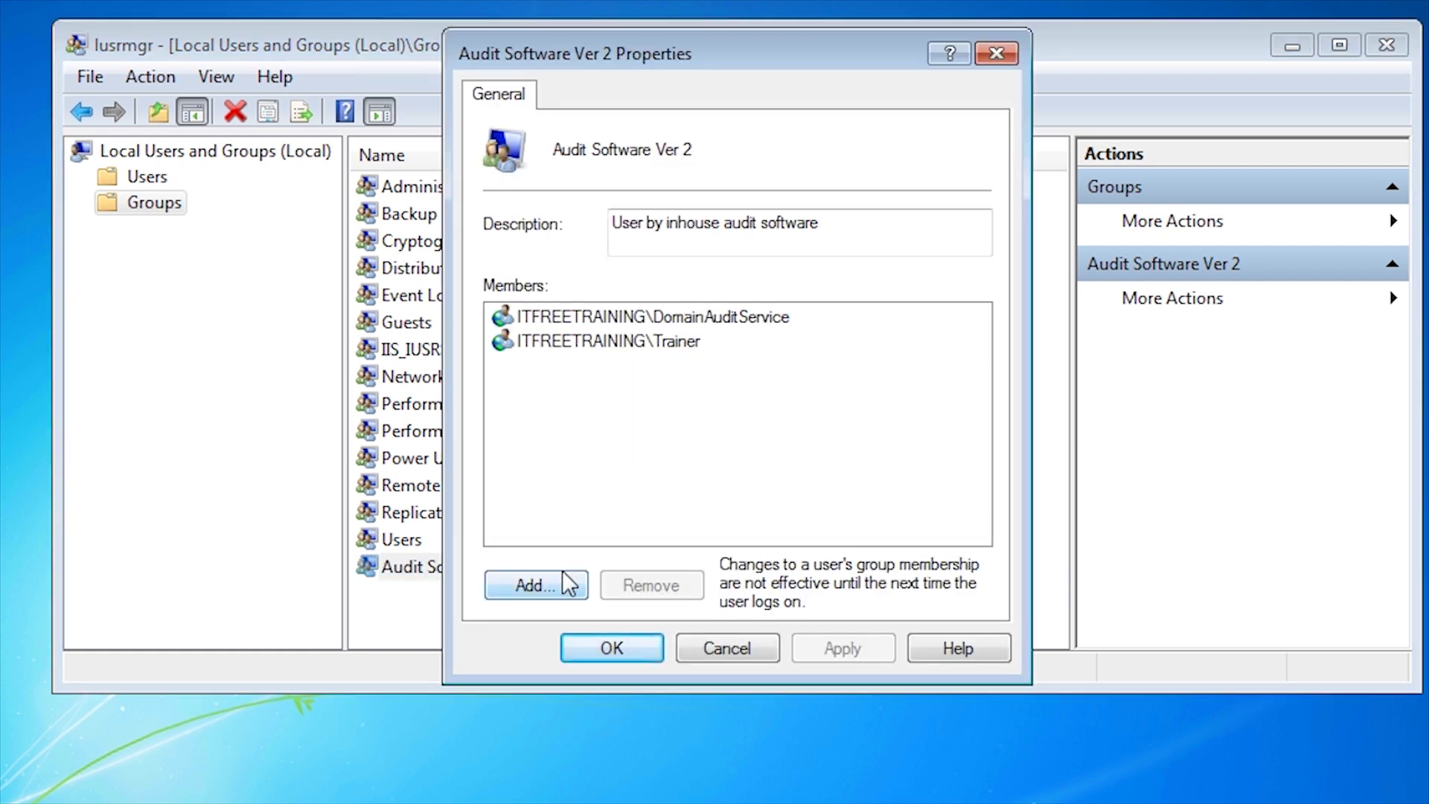
left_click(518, 322)
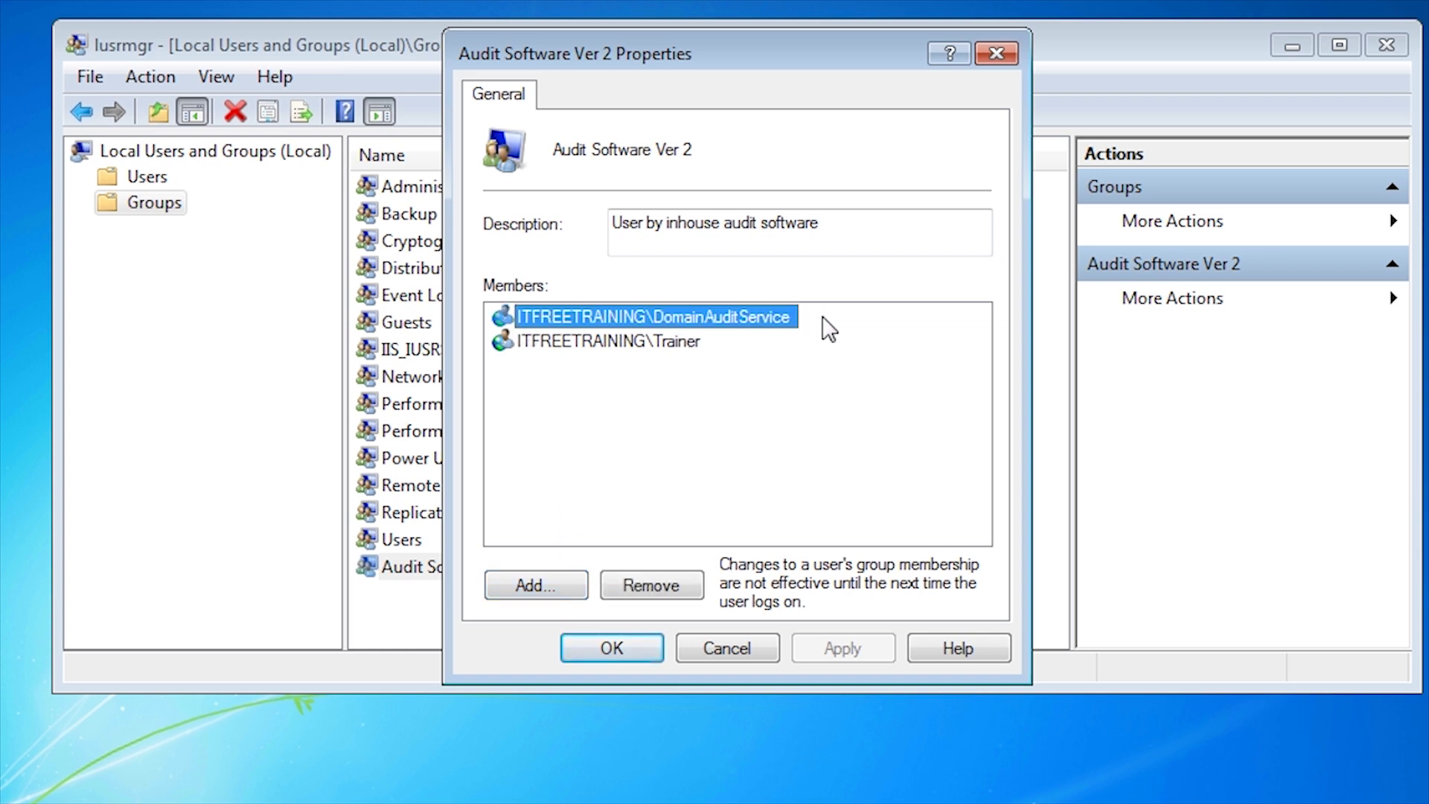
left_click(511, 344)
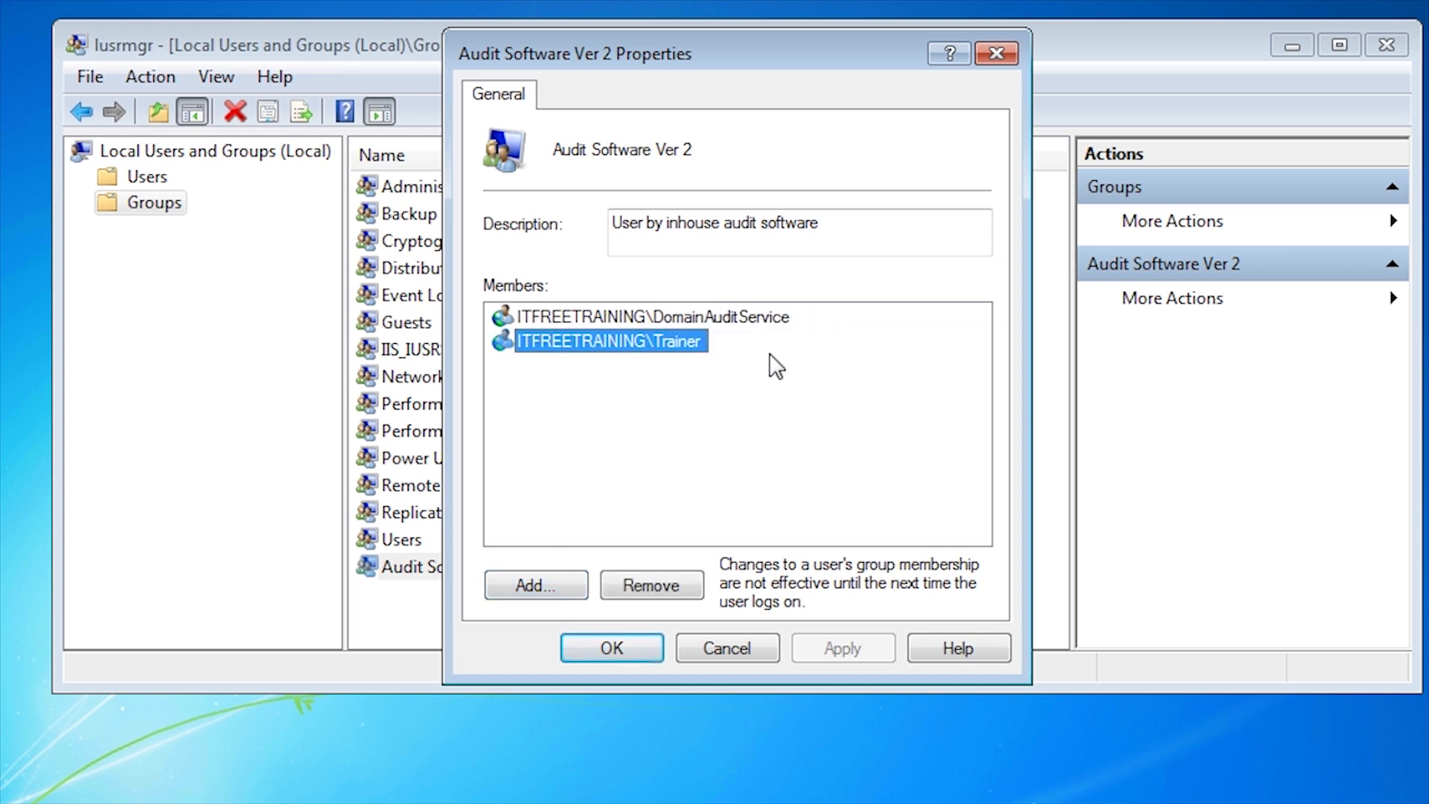